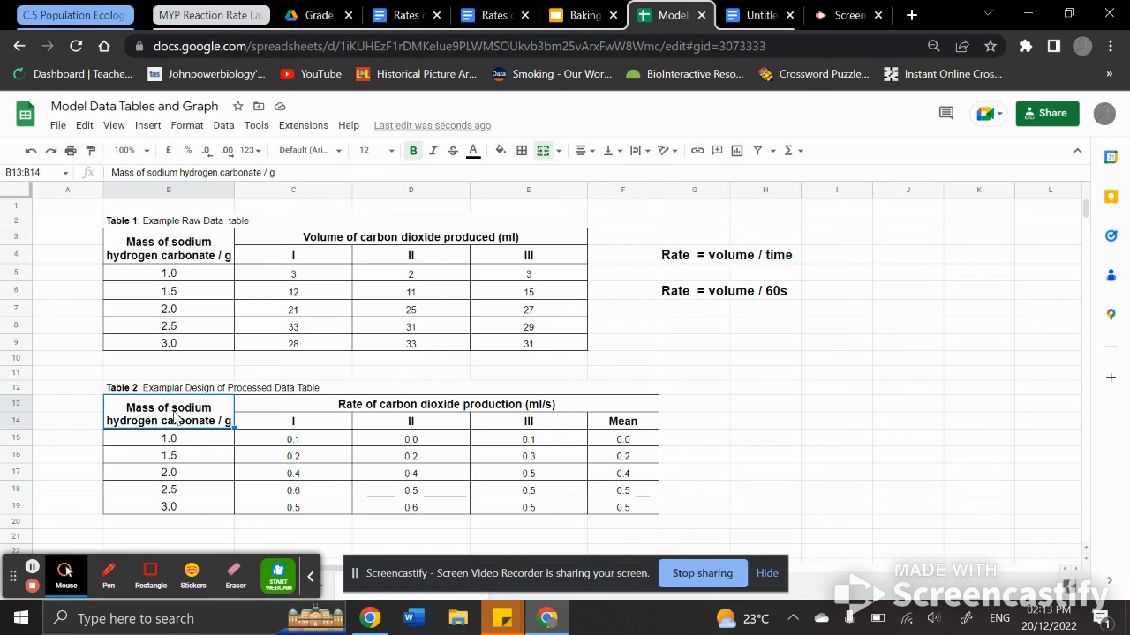
Step: Insert a chart from the processed data table range B13:F19
{"action": "left_click", "coordinate": [623, 508], "text": "shift"}
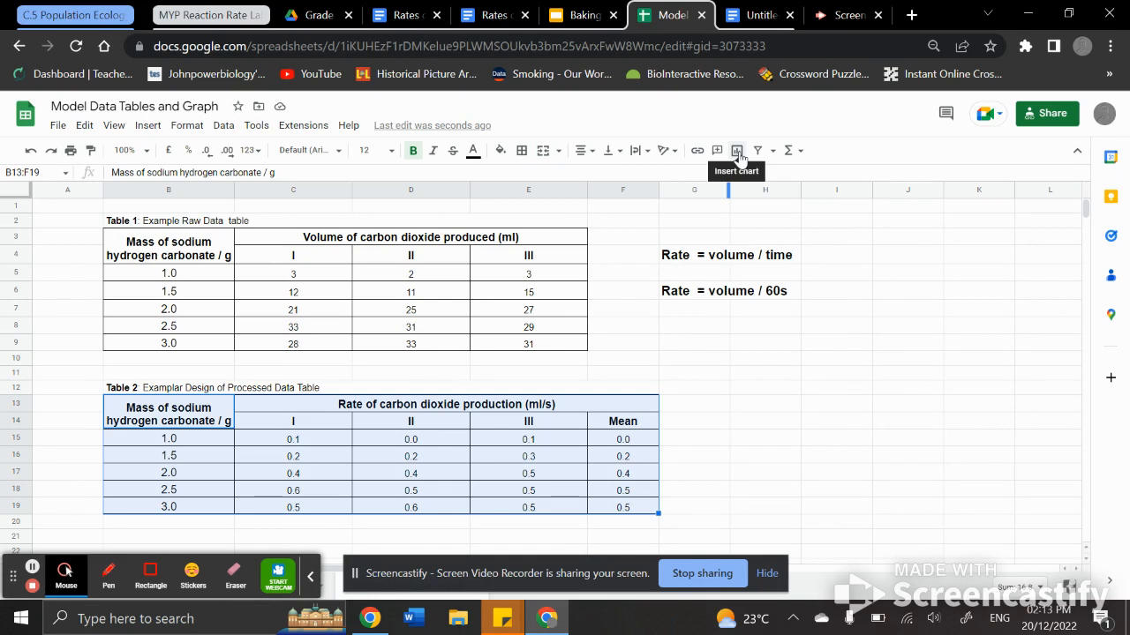
{"action": "left_click", "coordinate": [148, 126]}
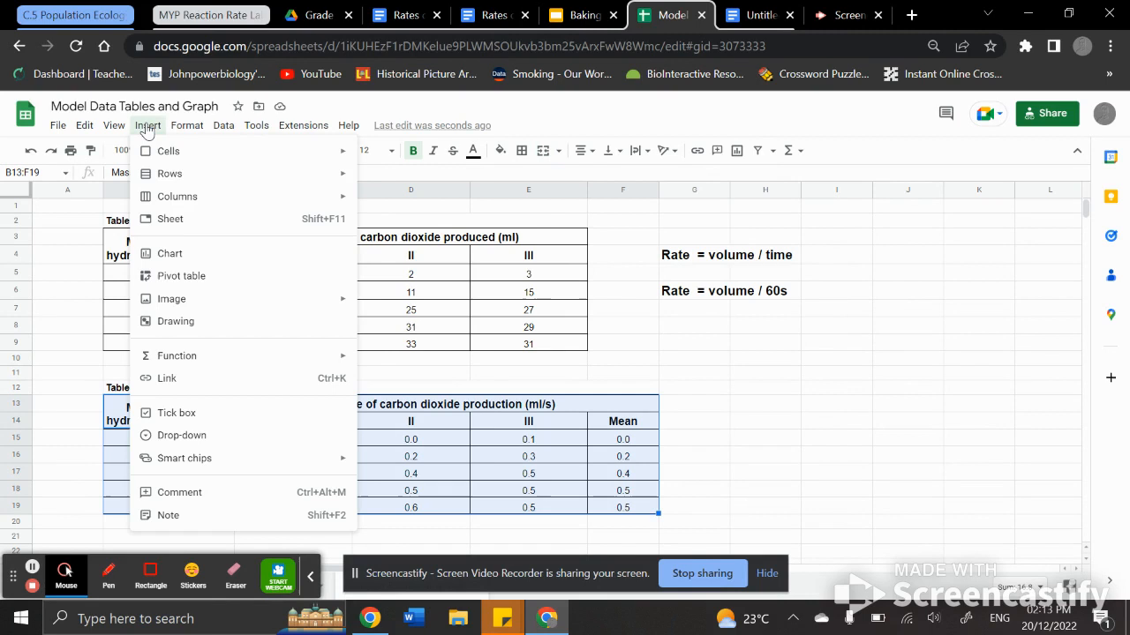
{"action": "left_click", "coordinate": [183, 253]}
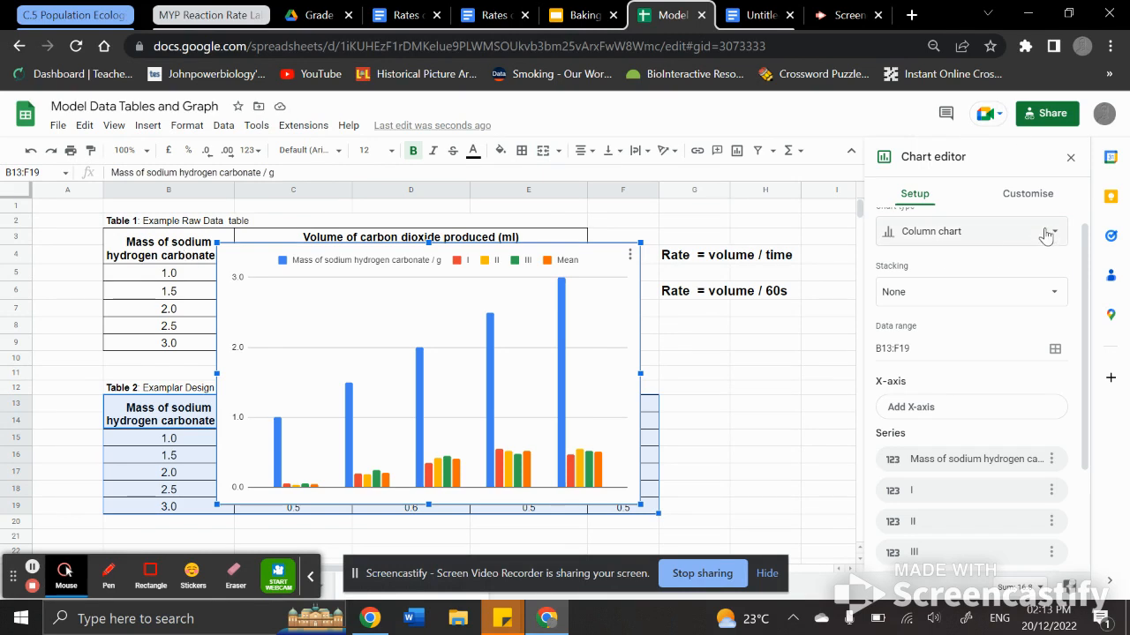
Step: Change the chart type to Scatter chart
{"action": "scroll", "coordinate": [1046, 237], "scroll_direction": "up", "scroll_amount": 1}
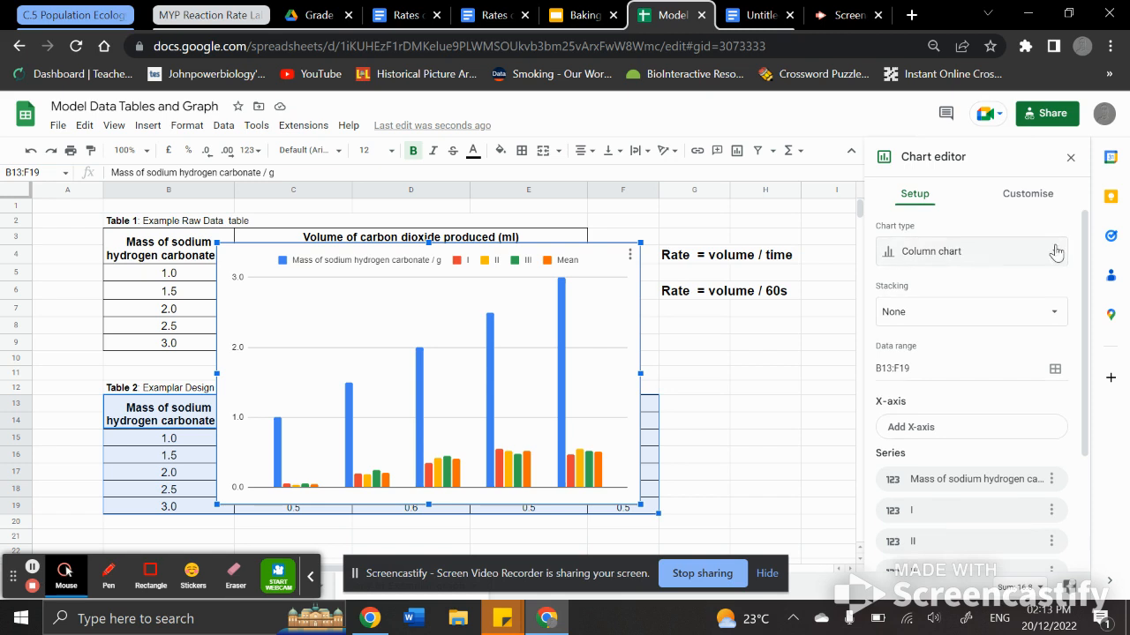
{"action": "left_click", "coordinate": [1050, 251]}
{"action": "scroll", "coordinate": [939, 444], "scroll_direction": "down", "scroll_amount": 3}
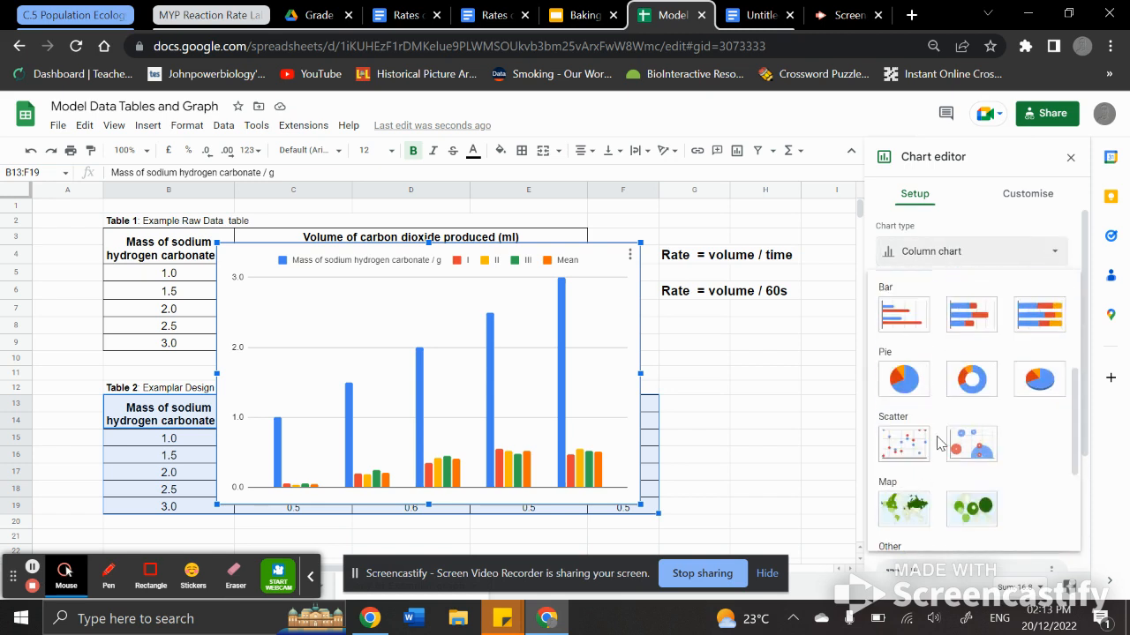
{"action": "left_click", "coordinate": [906, 446]}
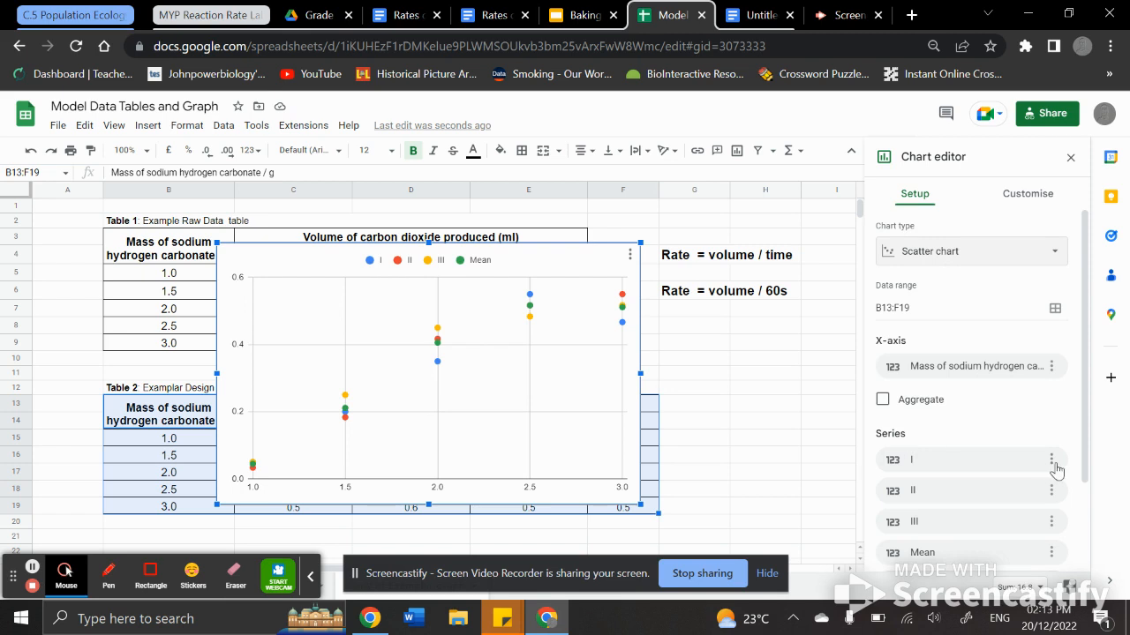
Step: Remove the I, II and III series from the chart, keeping only the Mean series
{"action": "scroll", "coordinate": [974, 433], "scroll_direction": "down", "scroll_amount": 1}
{"action": "scroll", "coordinate": [974, 433], "scroll_direction": "down", "scroll_amount": 2}
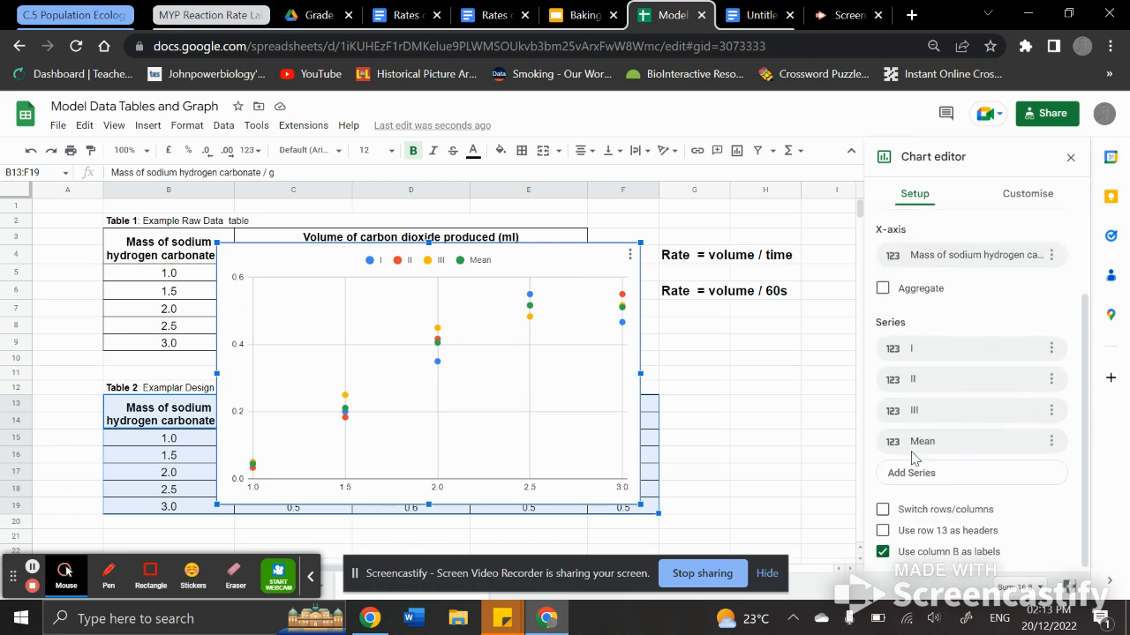
{"action": "left_click", "coordinate": [1050, 350]}
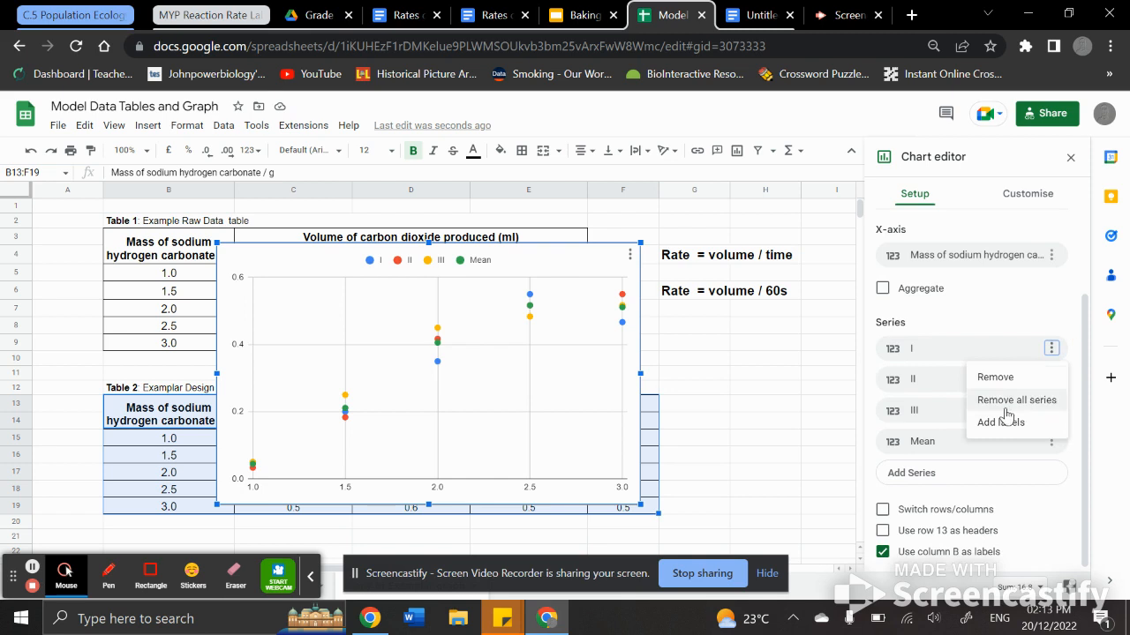
{"action": "left_click", "coordinate": [1003, 379]}
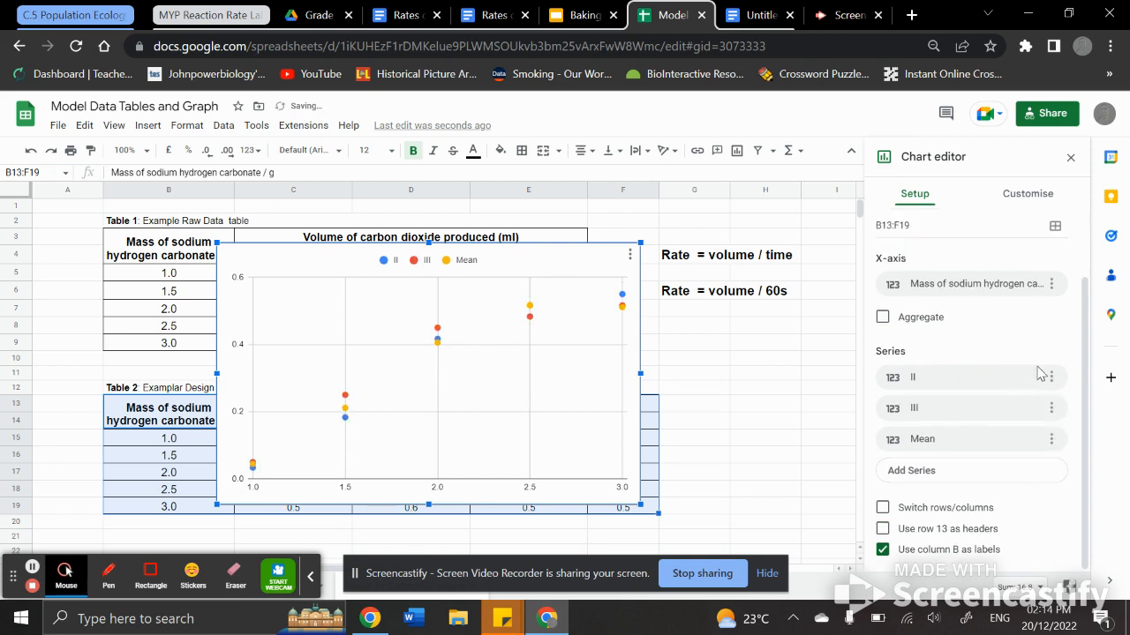
{"action": "left_click", "coordinate": [1050, 377]}
{"action": "left_click", "coordinate": [1007, 408]}
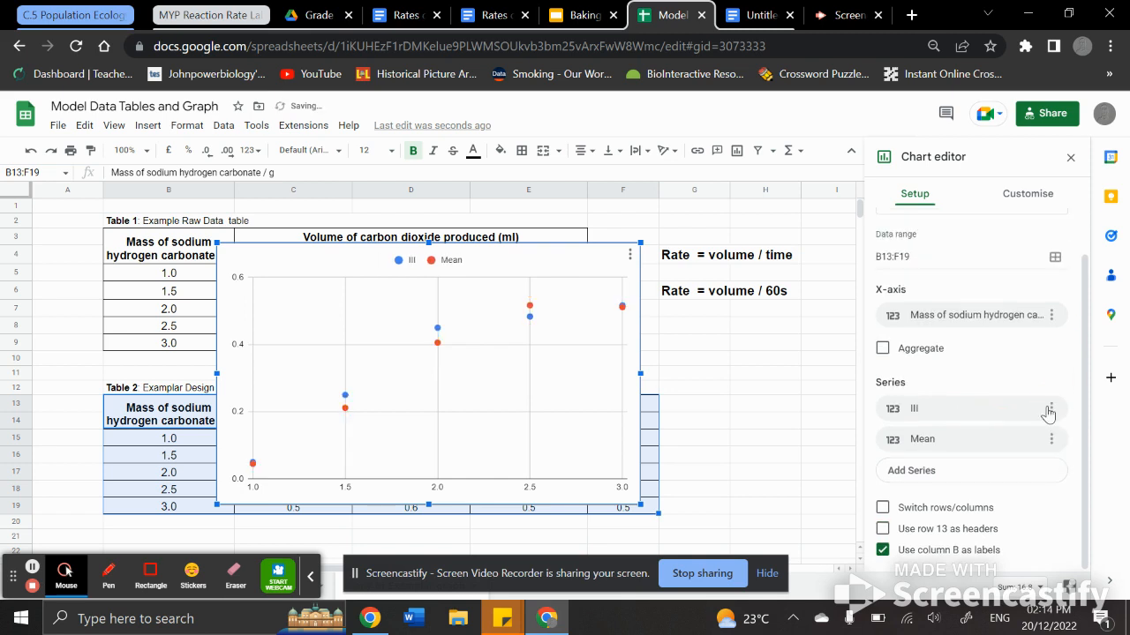
{"action": "left_click", "coordinate": [1050, 407]}
{"action": "left_click", "coordinate": [994, 438]}
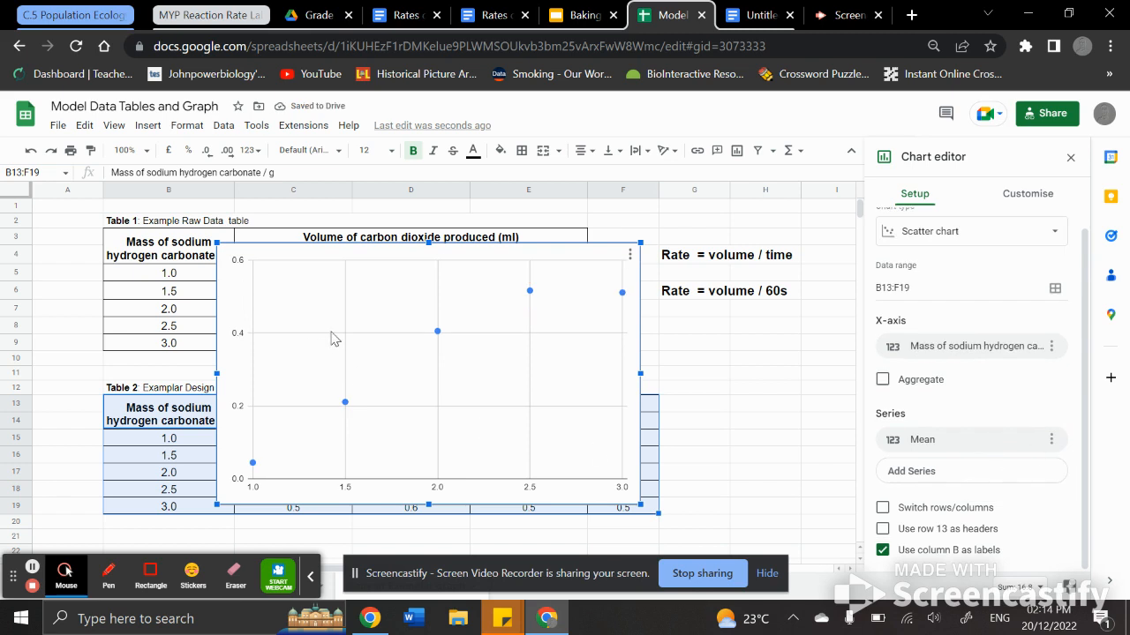
Step: Move the chart beside the tables, to the right of the Table 2 Mean column
{"action": "left_click_drag", "start_coordinate": [260, 262], "coordinate": [720, 332]}
{"action": "scroll", "coordinate": [572, 405], "scroll_direction": "right", "scroll_amount": 5}
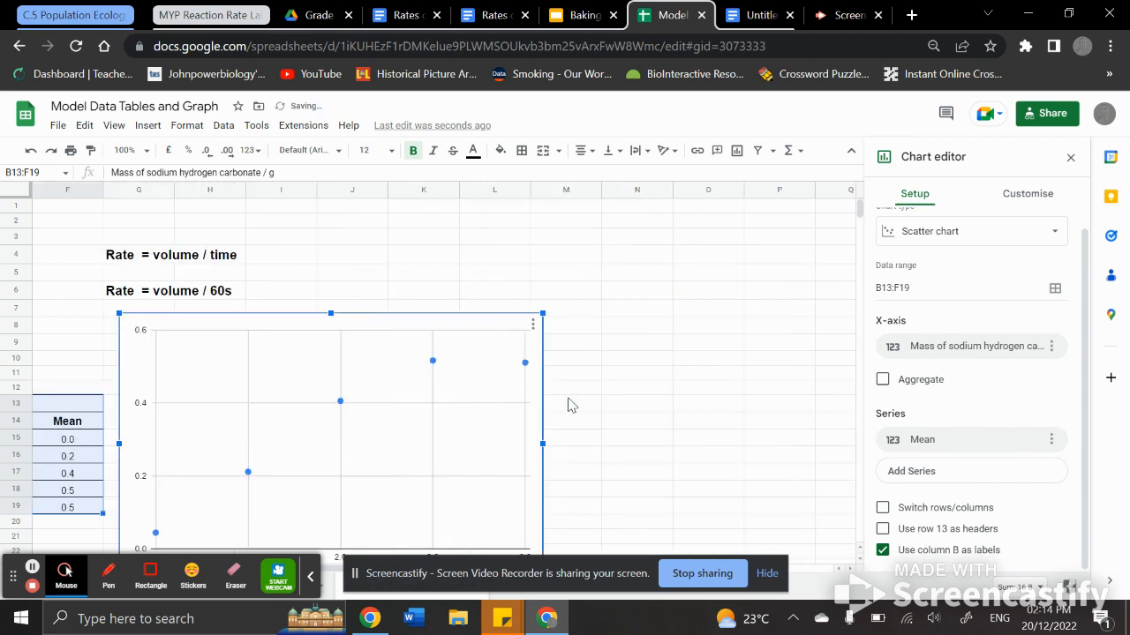
{"action": "scroll", "coordinate": [364, 442], "scroll_direction": "down", "scroll_amount": 1}
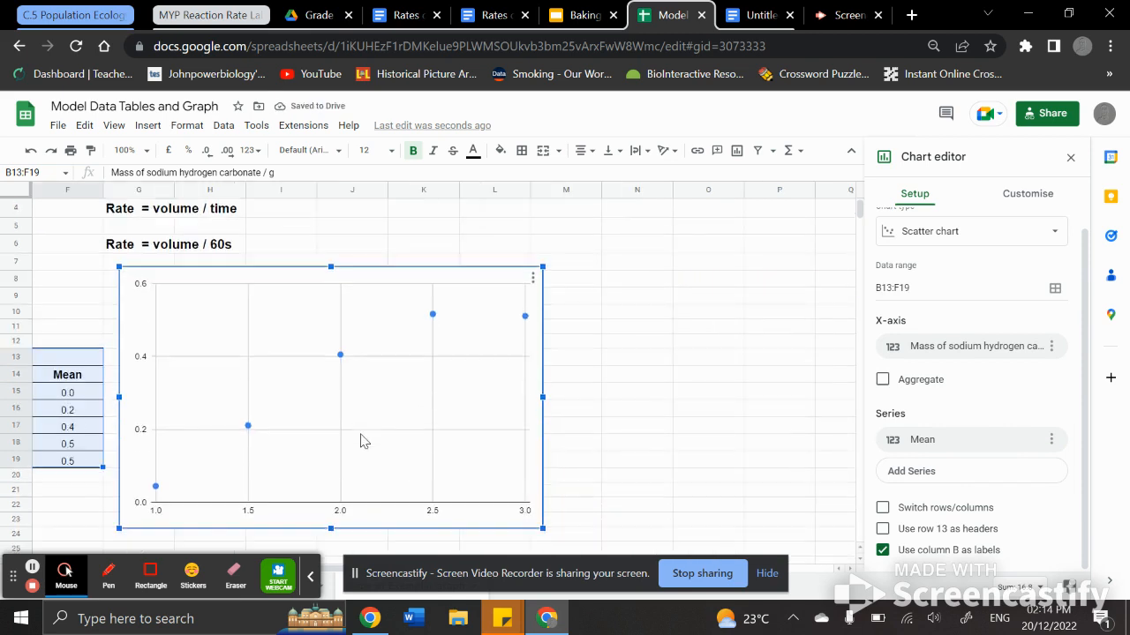
Step: Set the chart title to "Independent Dependent variables" and centre-align it
{"action": "left_click", "coordinate": [1026, 196]}
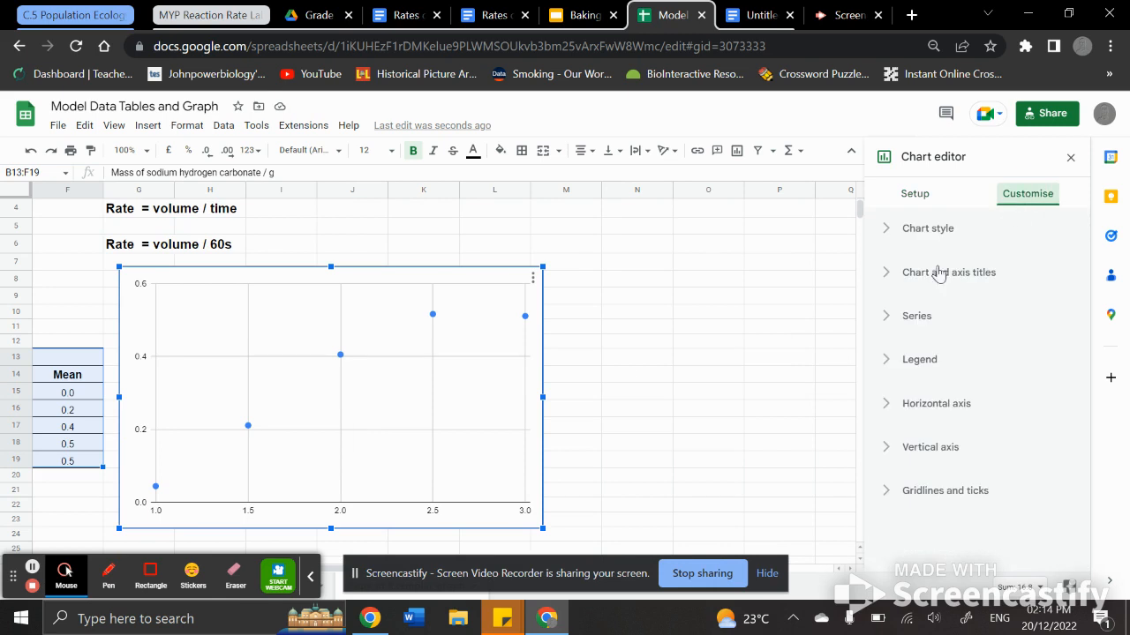
{"action": "left_click", "coordinate": [896, 274]}
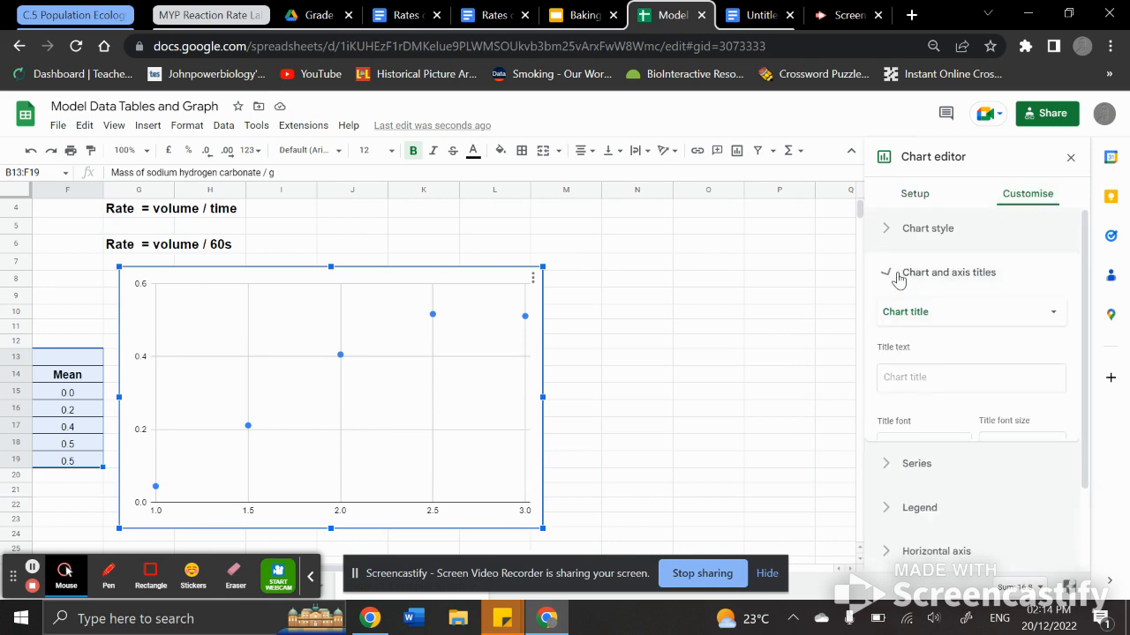
{"action": "left_click", "coordinate": [908, 377]}
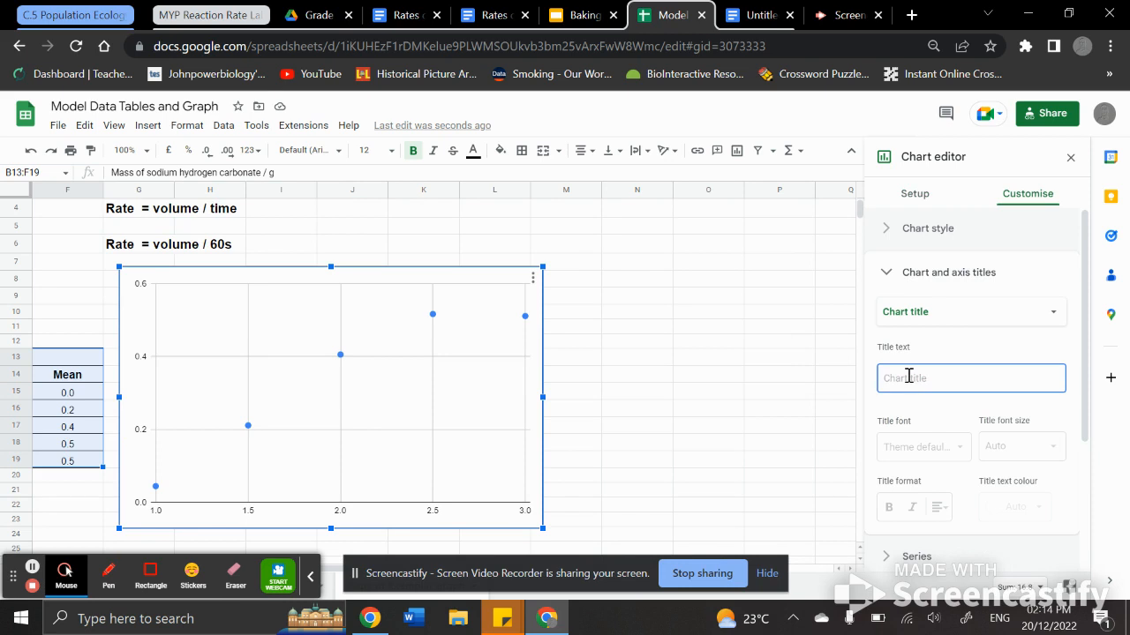
{"action": "type", "text": "In"}
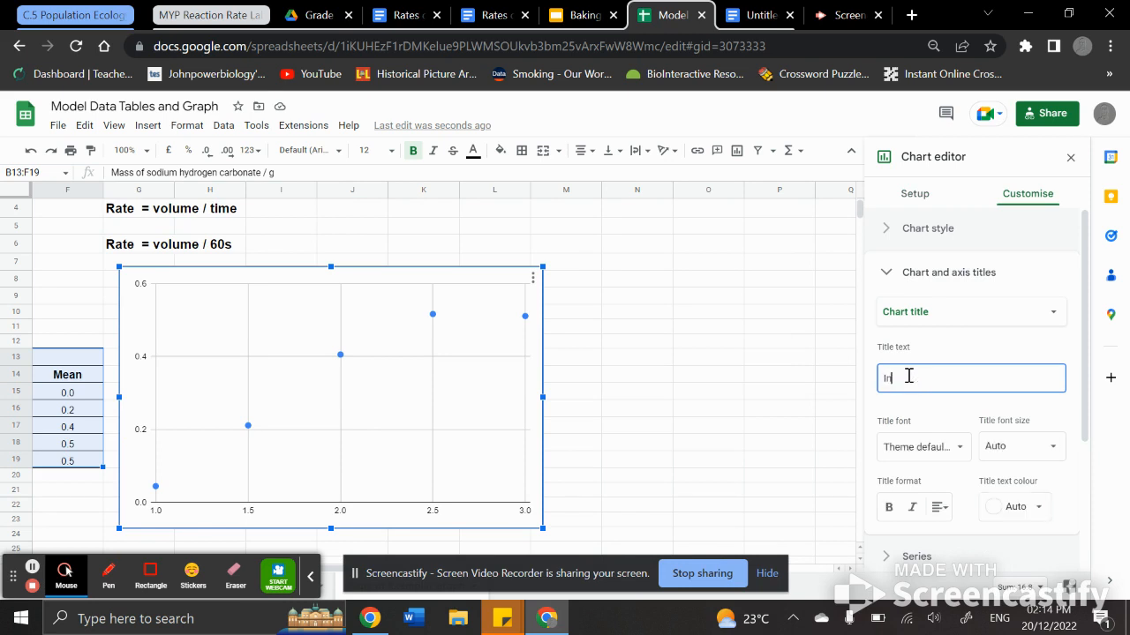
{"action": "type", "text": "depend"}
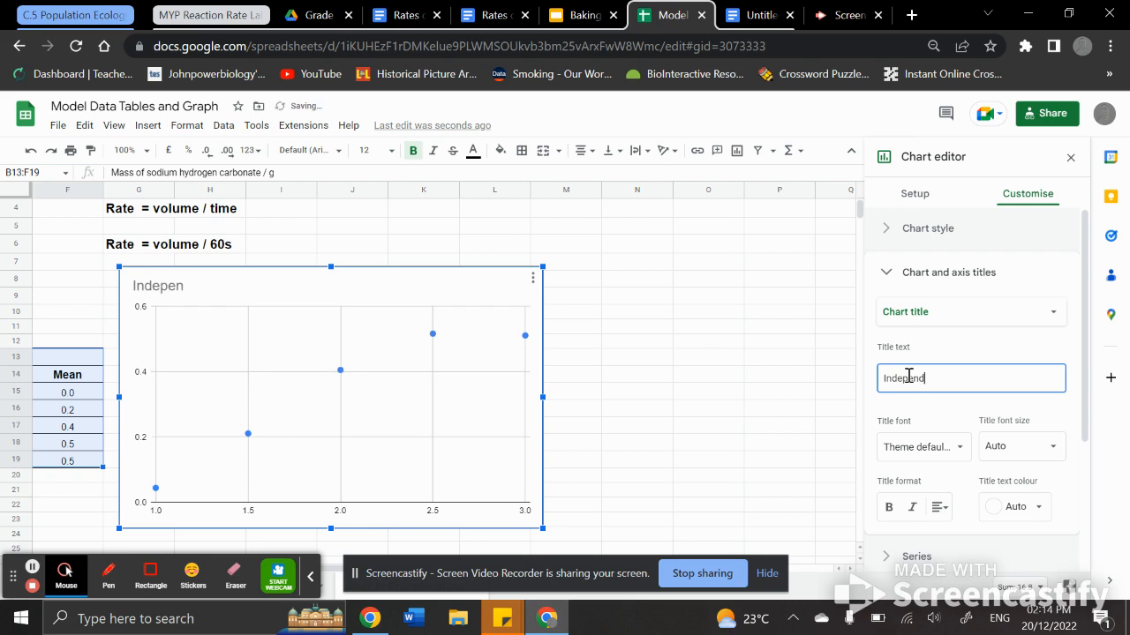
{"action": "type", "text": "ent Depn"}
{"action": "key", "text": "BackSpace"}
{"action": "type", "text": "d"}
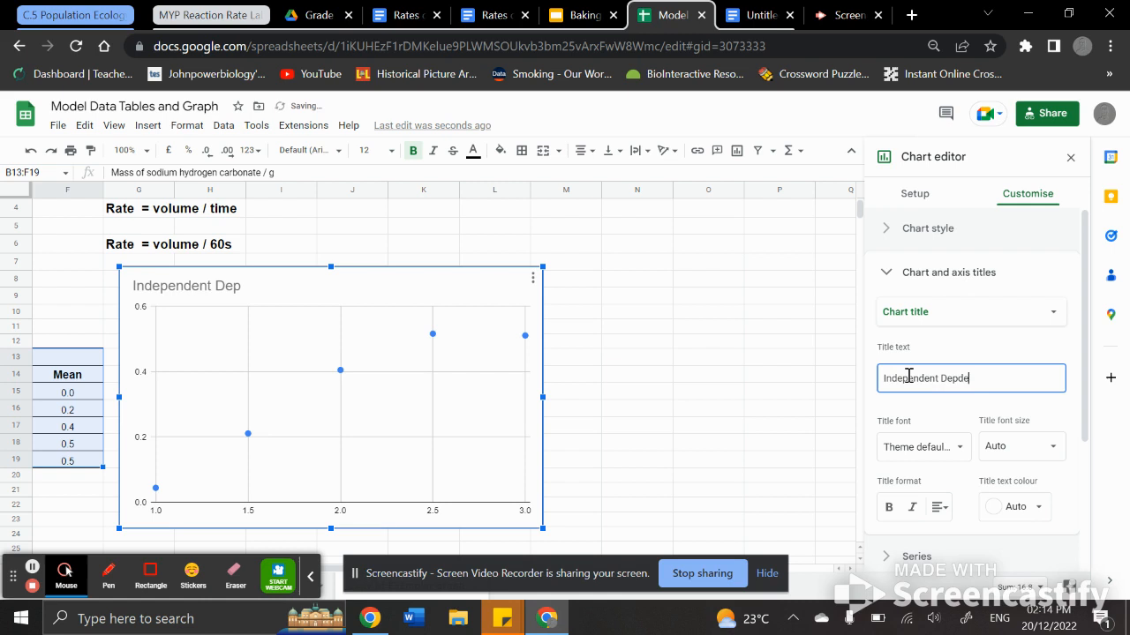
{"action": "key", "text": "BackSpace"}
{"action": "type", "text": "endent variables"}
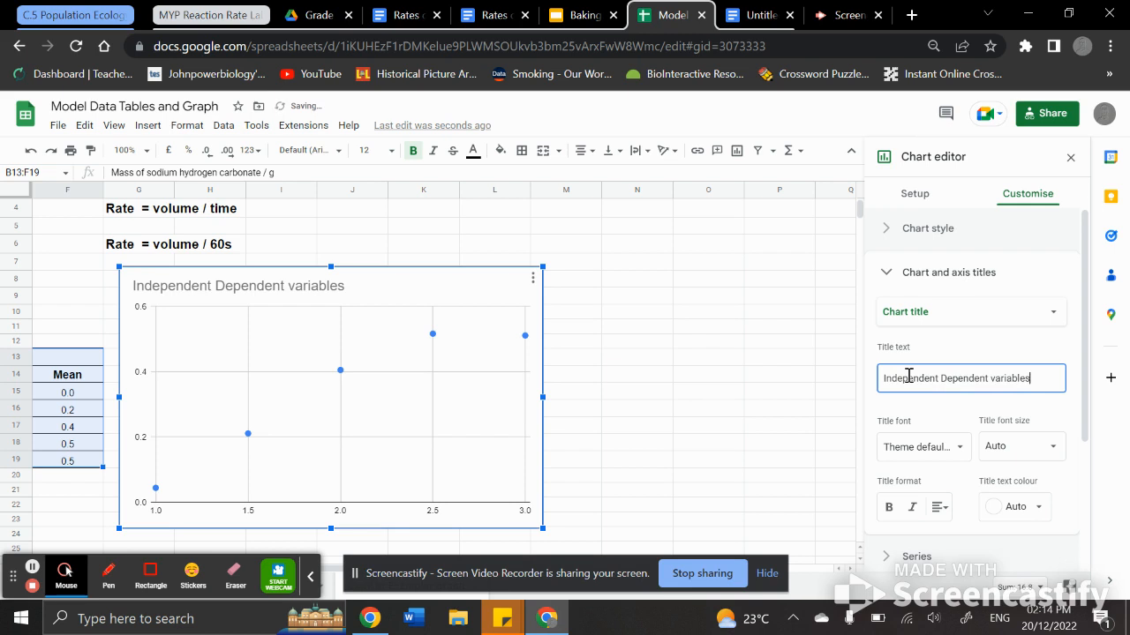
{"action": "left_click", "coordinate": [940, 508]}
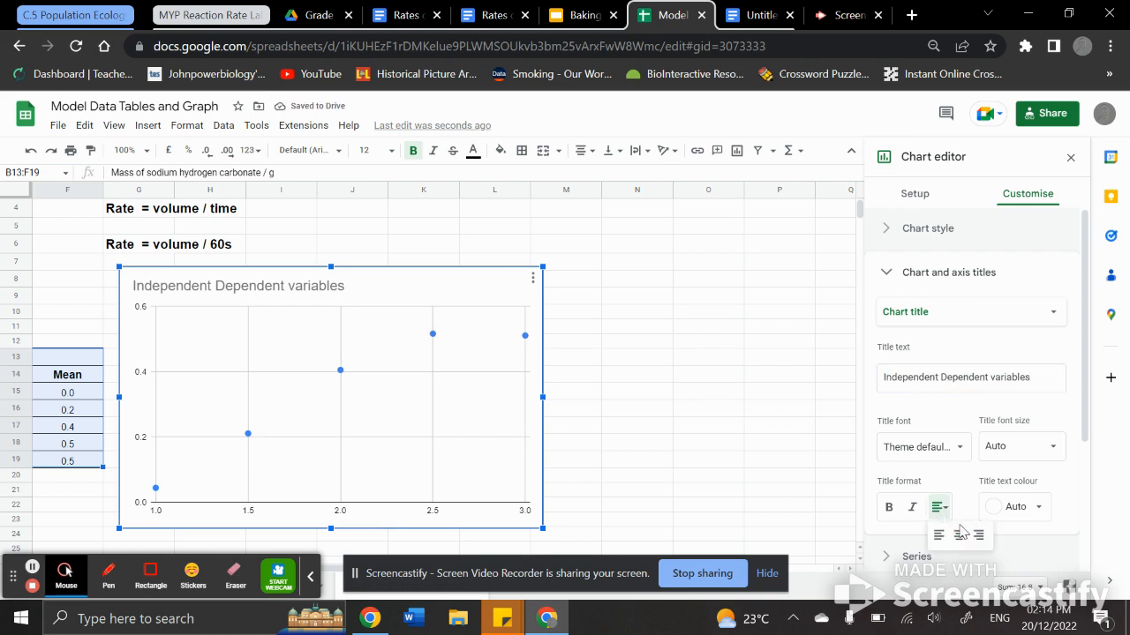
{"action": "left_click", "coordinate": [959, 535]}
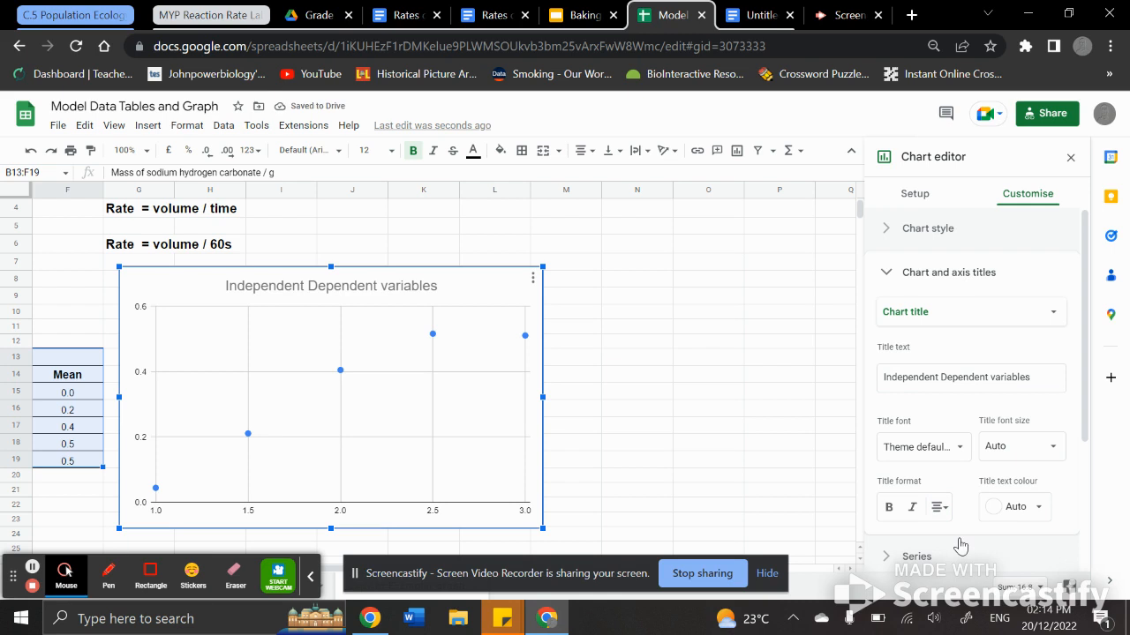
Step: Set the horizontal axis title to "Mass of Sodium Hydrogen Carbonate (g)"
{"action": "left_click", "coordinate": [920, 316]}
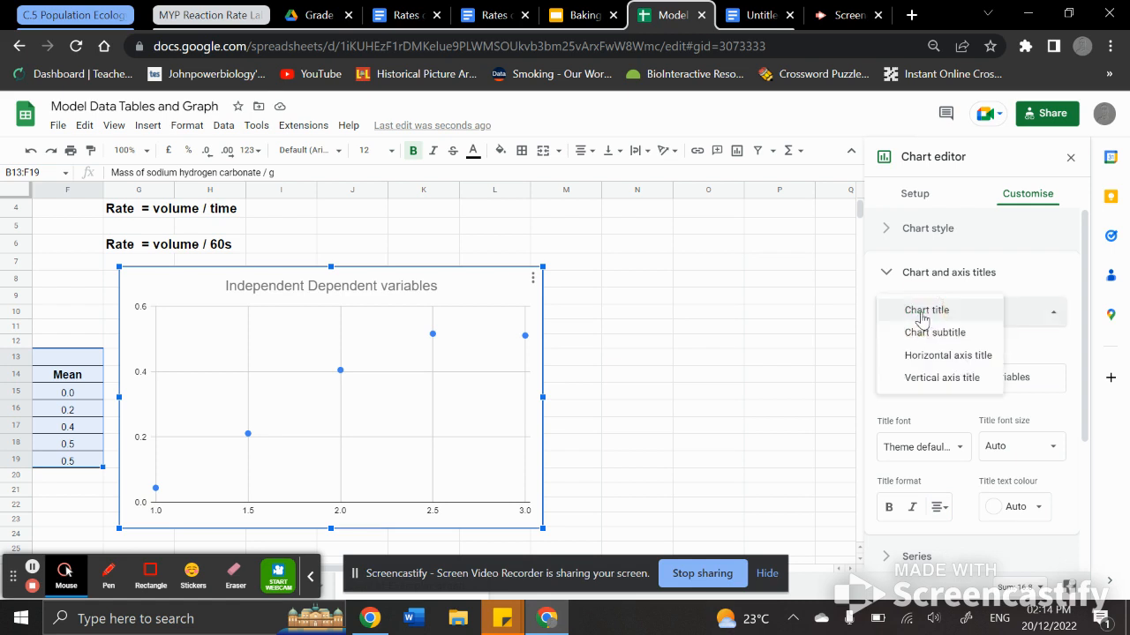
{"action": "left_click", "coordinate": [939, 360]}
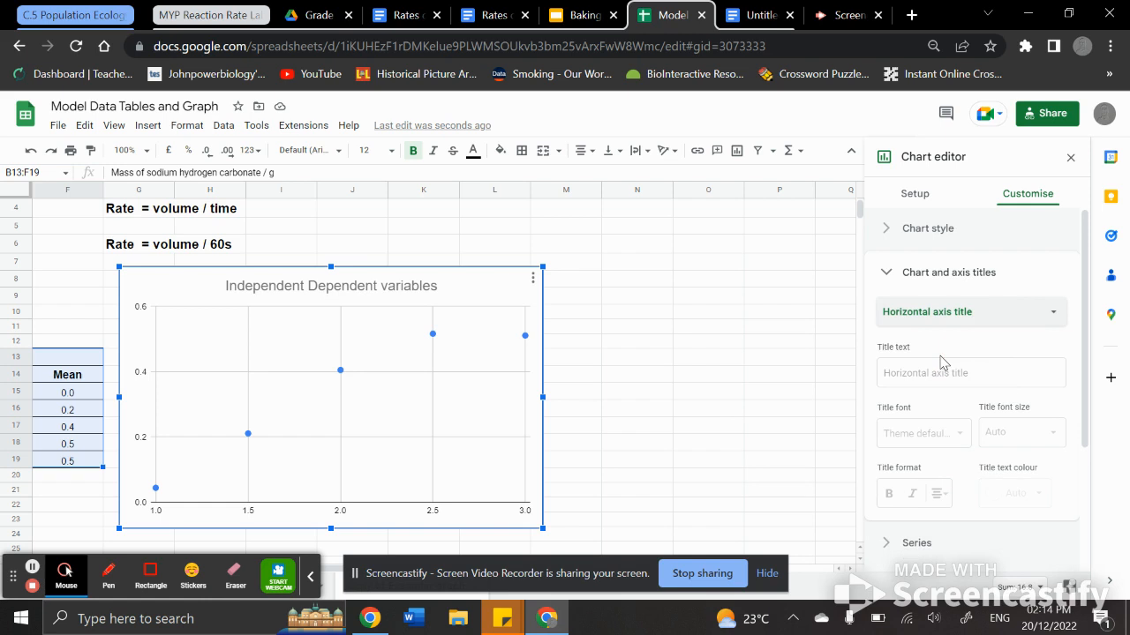
{"action": "scroll", "coordinate": [360, 373], "scroll_direction": "left", "scroll_amount": 5}
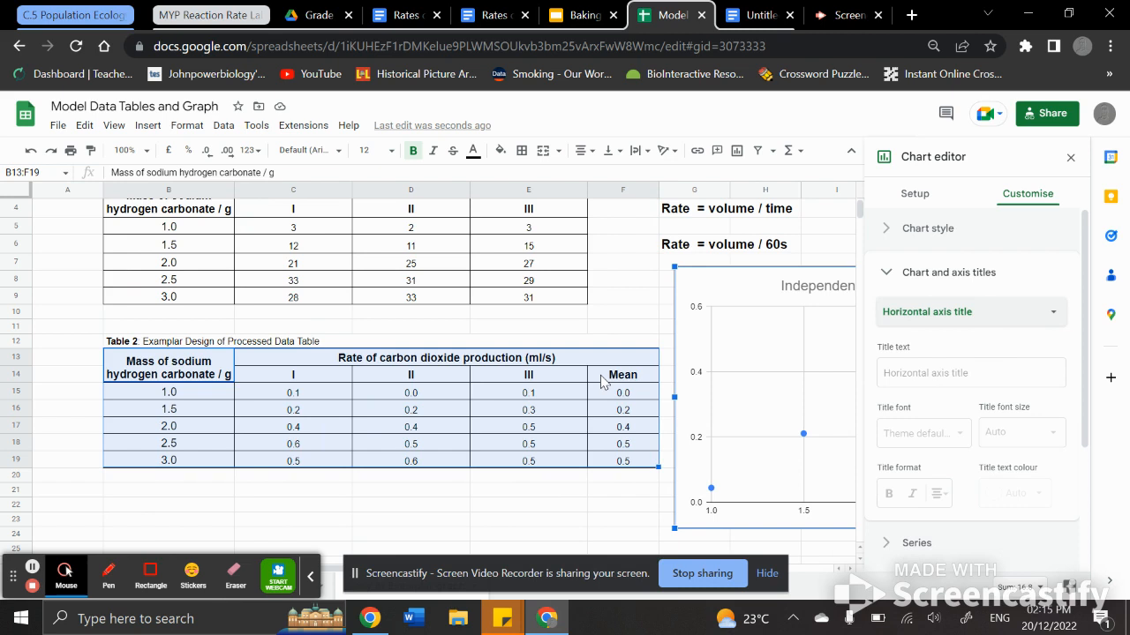
{"action": "scroll", "coordinate": [600, 381], "scroll_direction": "right", "scroll_amount": 5}
{"action": "left_click", "coordinate": [909, 378]}
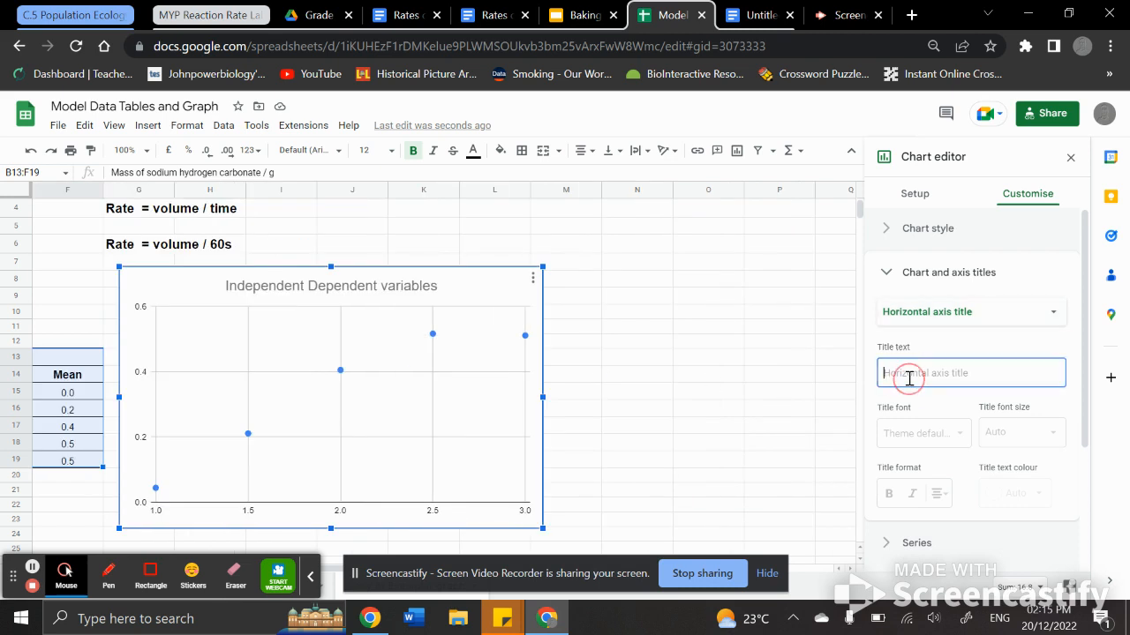
{"action": "type", "text": "Mass"}
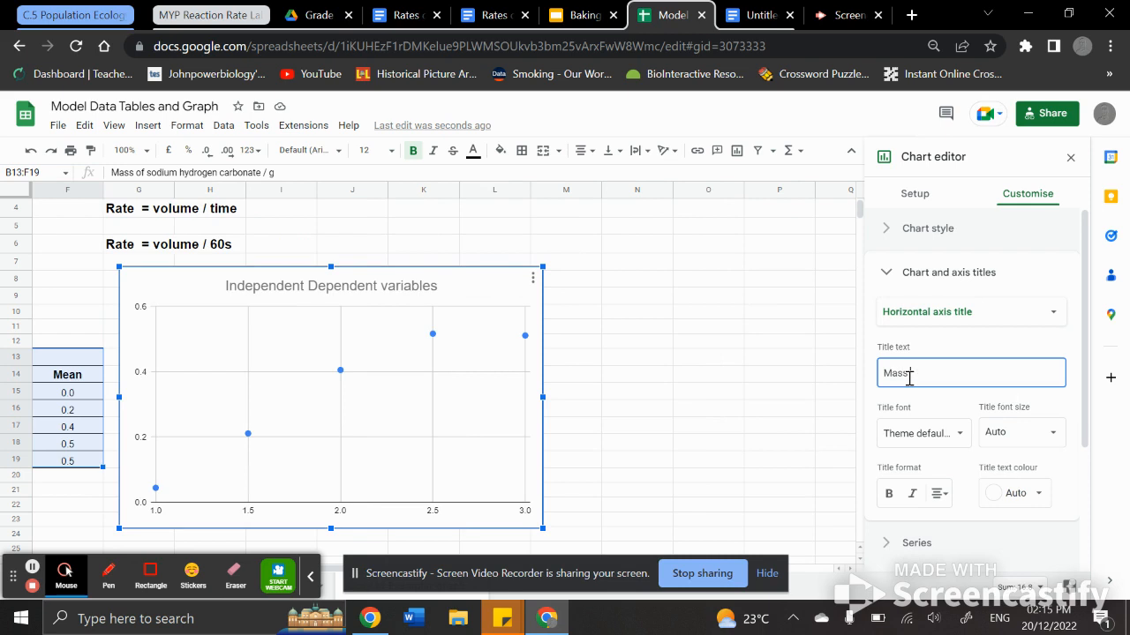
{"action": "type", "text": " of Sodium Hyd"}
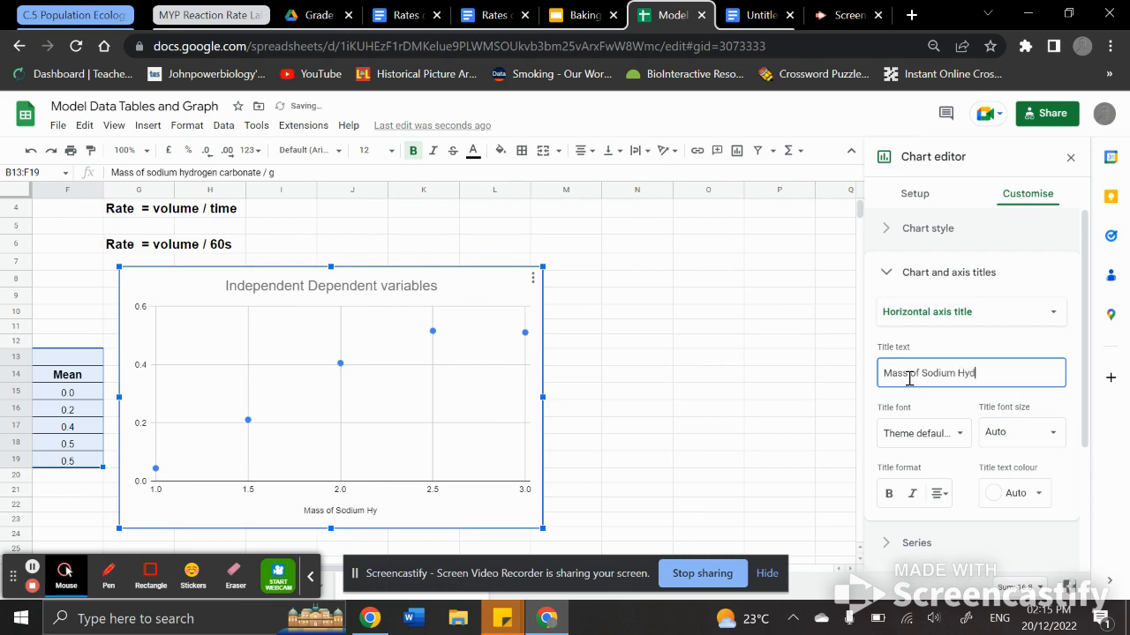
{"action": "type", "text": "rogen Carbonate "}
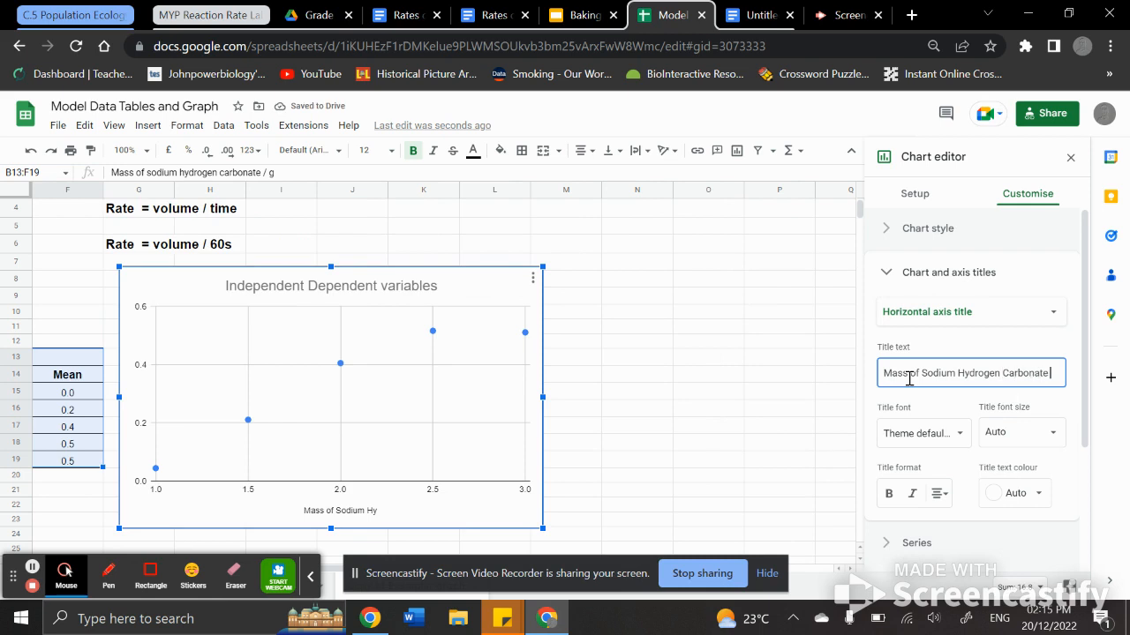
{"action": "type", "text": "/g)"}
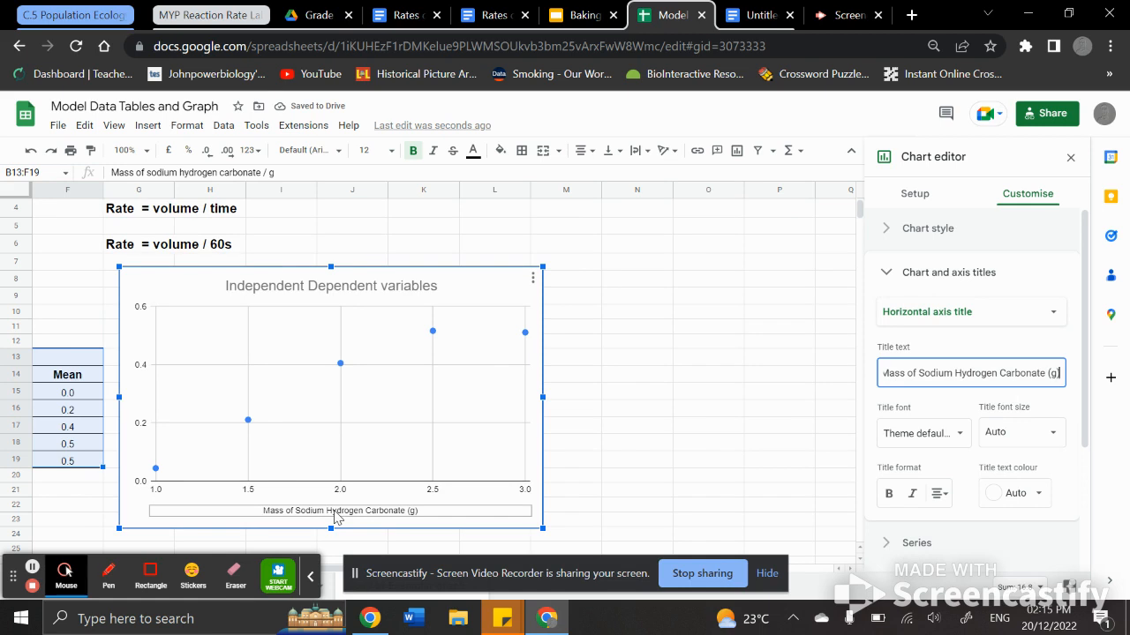
Step: Set the vertical axis title to the table heading "Rate of carbon dioxide production (ml/s)" by copying it from the header cell
{"action": "scroll", "coordinate": [486, 348], "scroll_direction": "left", "scroll_amount": 5}
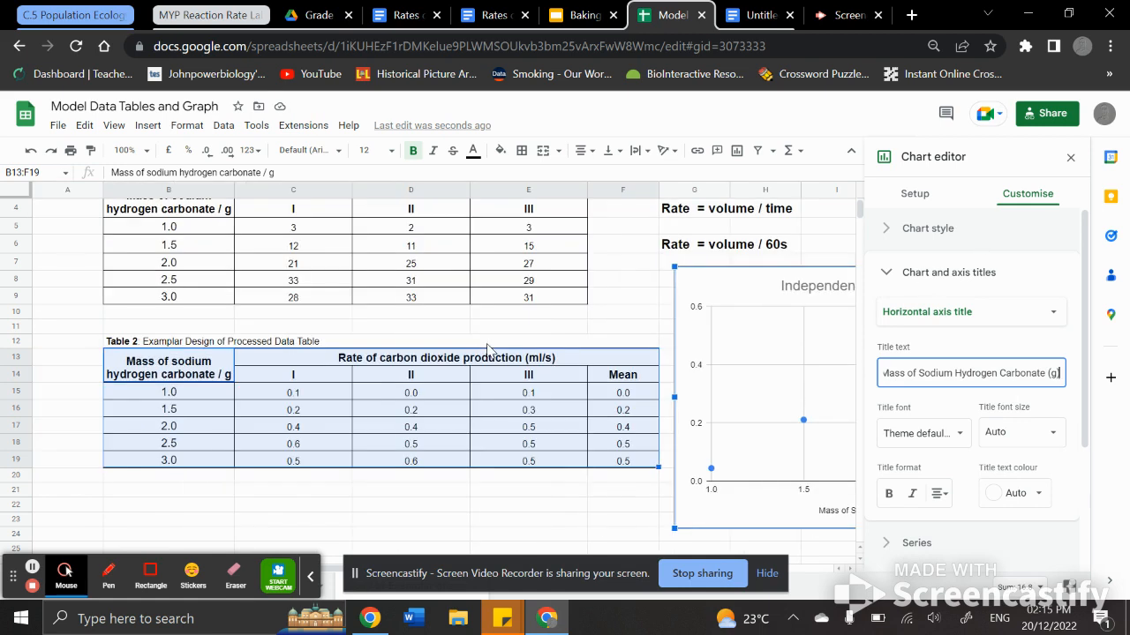
{"action": "left_click", "coordinate": [419, 363]}
{"action": "triple_click", "coordinate": [418, 360]}
{"action": "key", "text": "ctrl+c"}
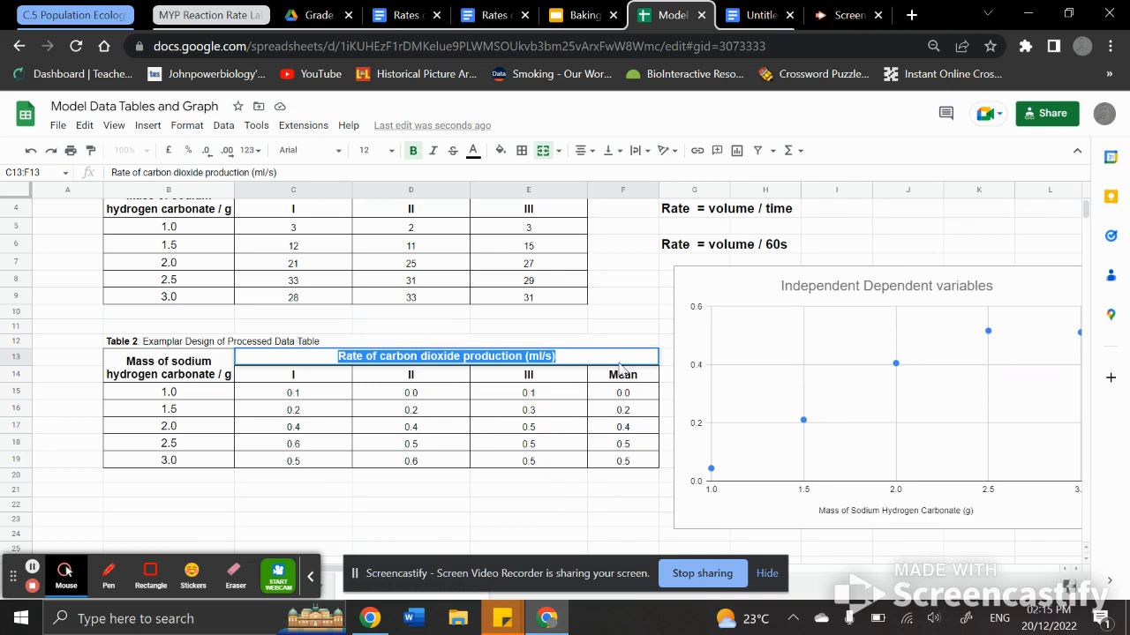
{"action": "scroll", "coordinate": [912, 385], "scroll_direction": "right", "scroll_amount": 5}
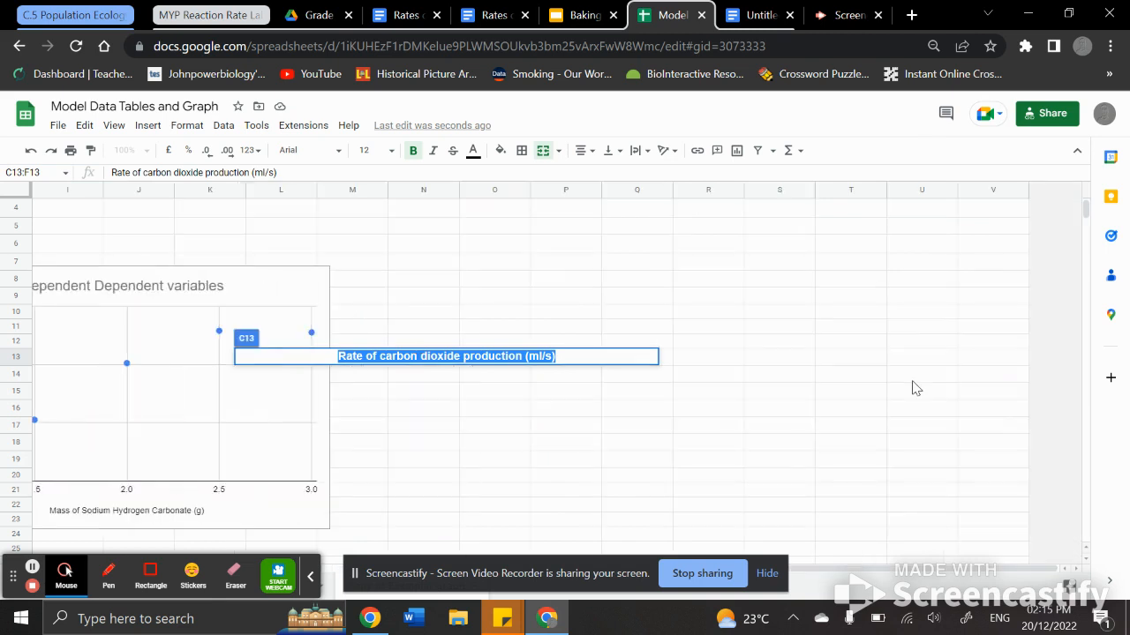
{"action": "left_click", "coordinate": [133, 376]}
{"action": "scroll", "coordinate": [133, 376], "scroll_direction": "left", "scroll_amount": 5}
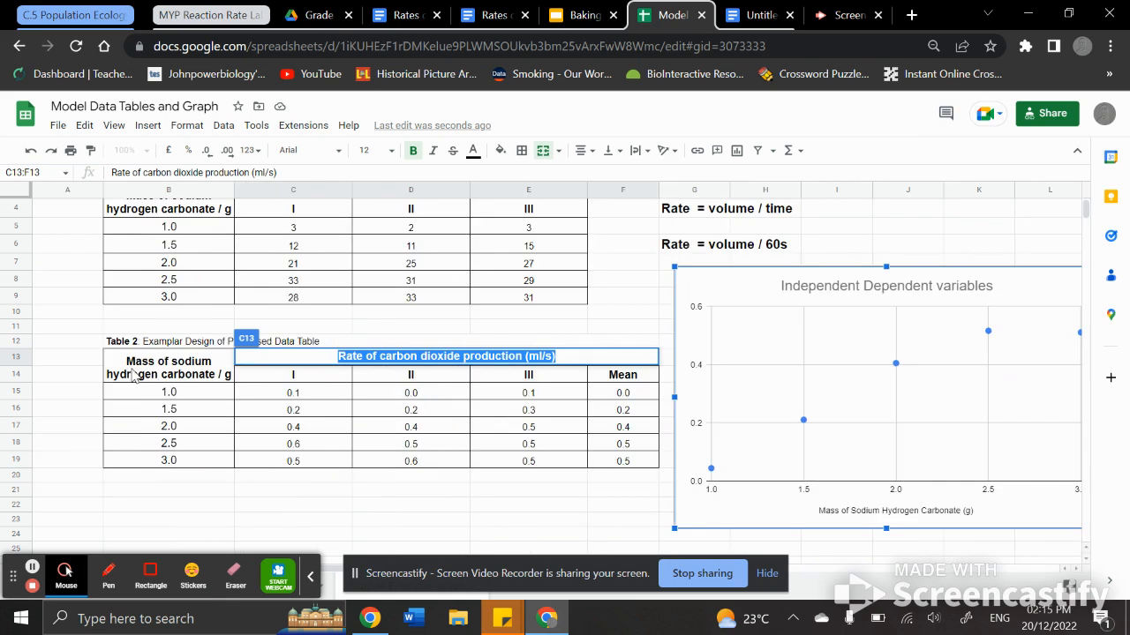
{"action": "right_click", "coordinate": [793, 396]}
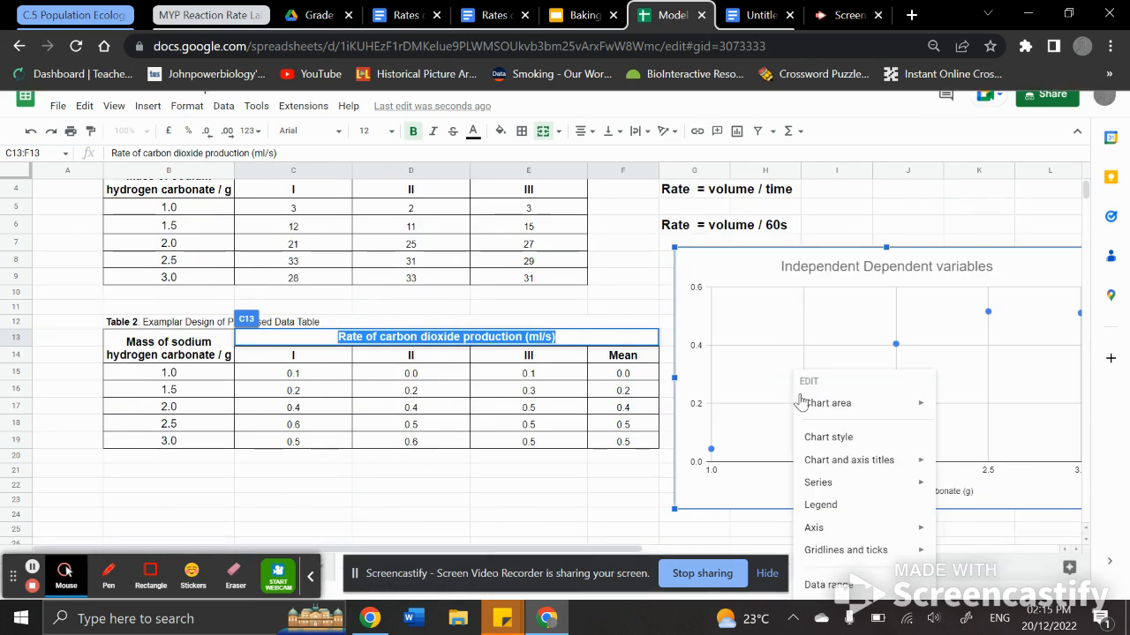
{"action": "mouse_move", "coordinate": [854, 466]}
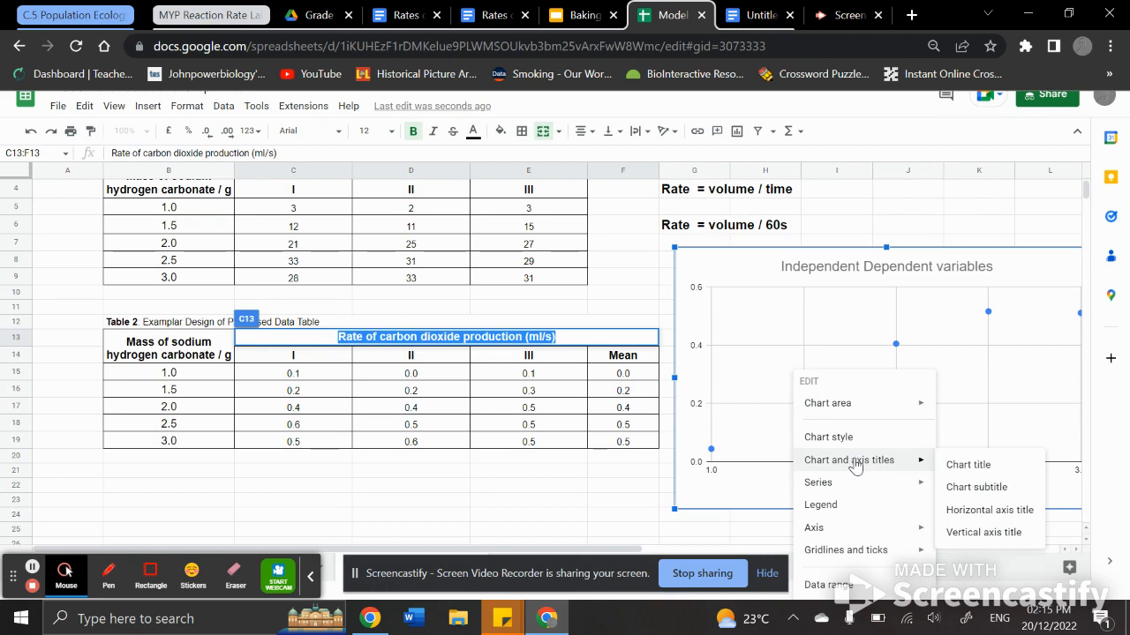
{"action": "left_click", "coordinate": [980, 532]}
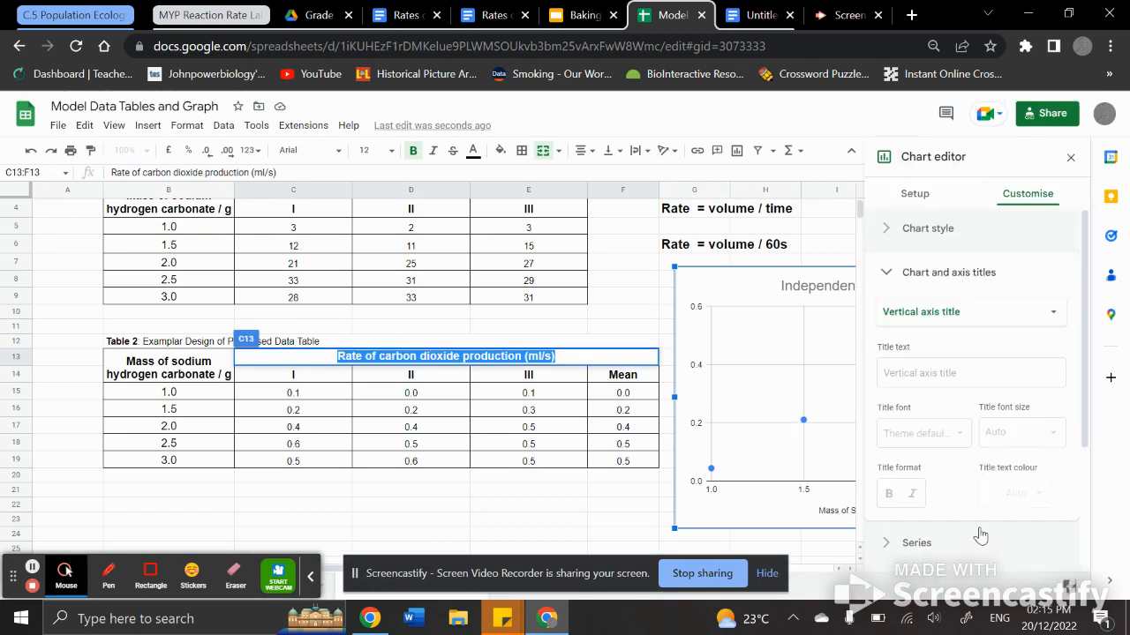
{"action": "left_click", "coordinate": [899, 378]}
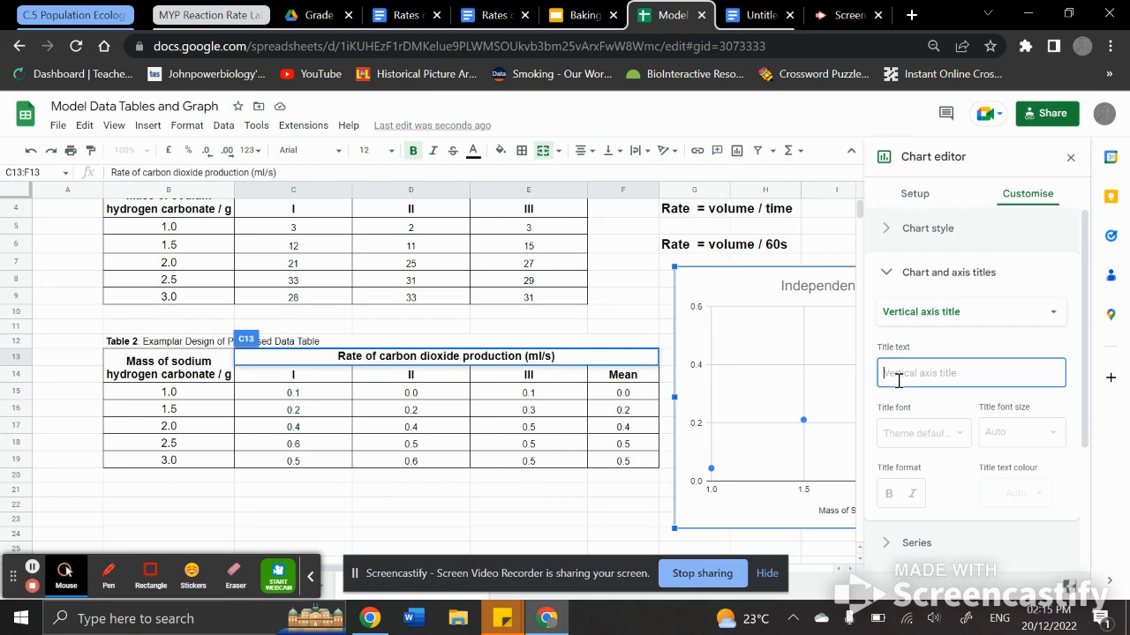
{"action": "key", "text": "ctrl+v"}
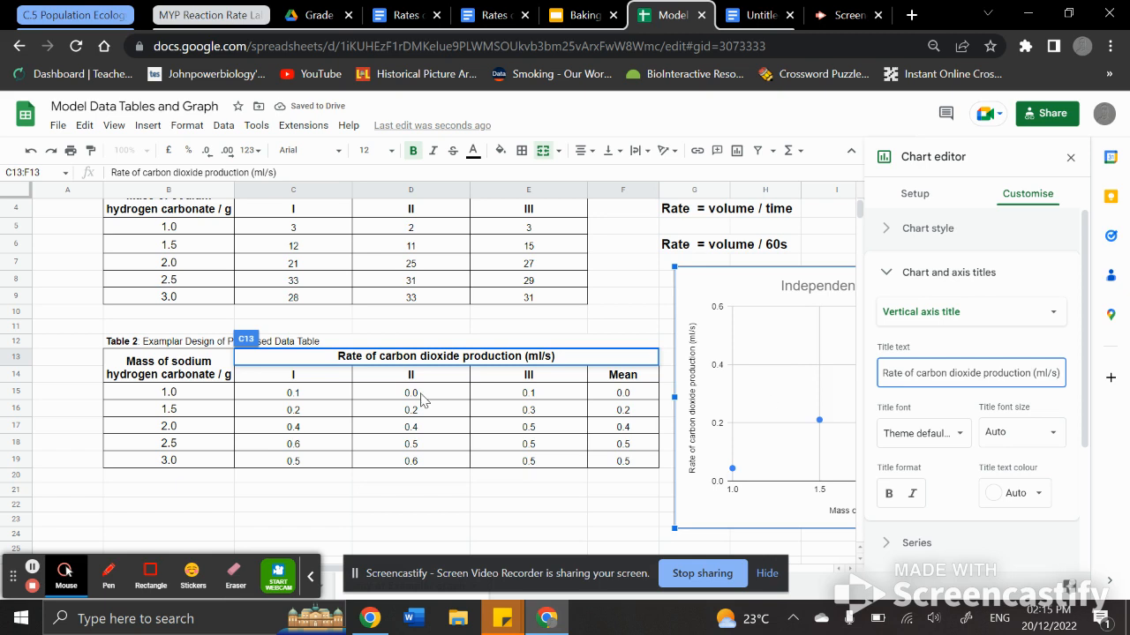
Step: Add a polynomial trend line to the Mean series
{"action": "scroll", "coordinate": [422, 401], "scroll_direction": "right", "scroll_amount": 5}
{"action": "scroll", "coordinate": [422, 400], "scroll_direction": "left", "scroll_amount": 3}
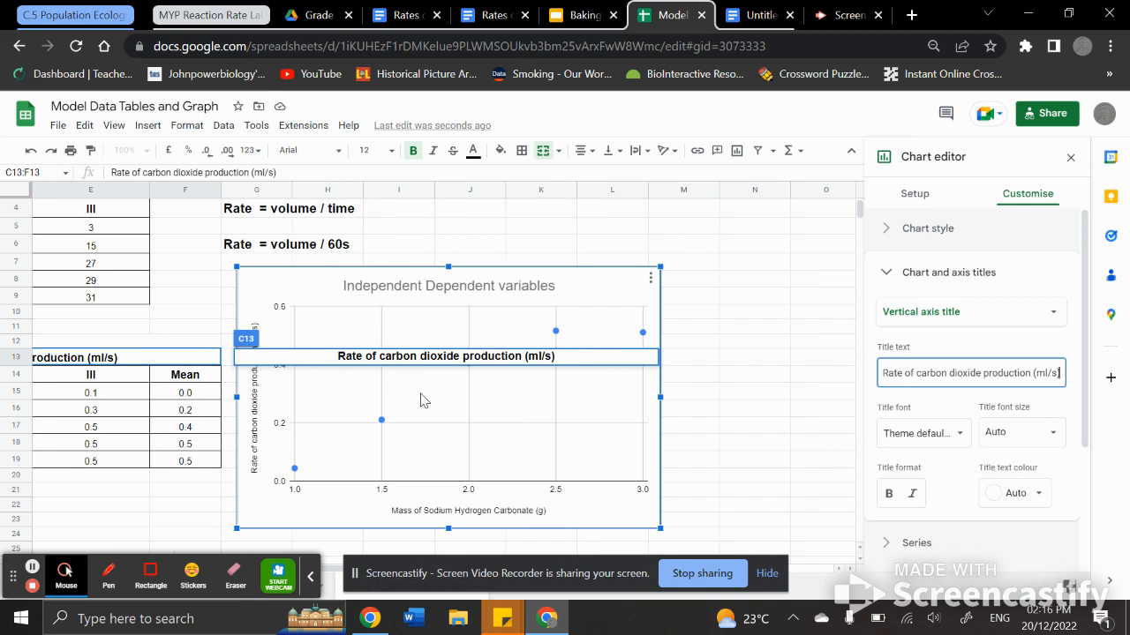
{"action": "left_click", "coordinate": [886, 274]}
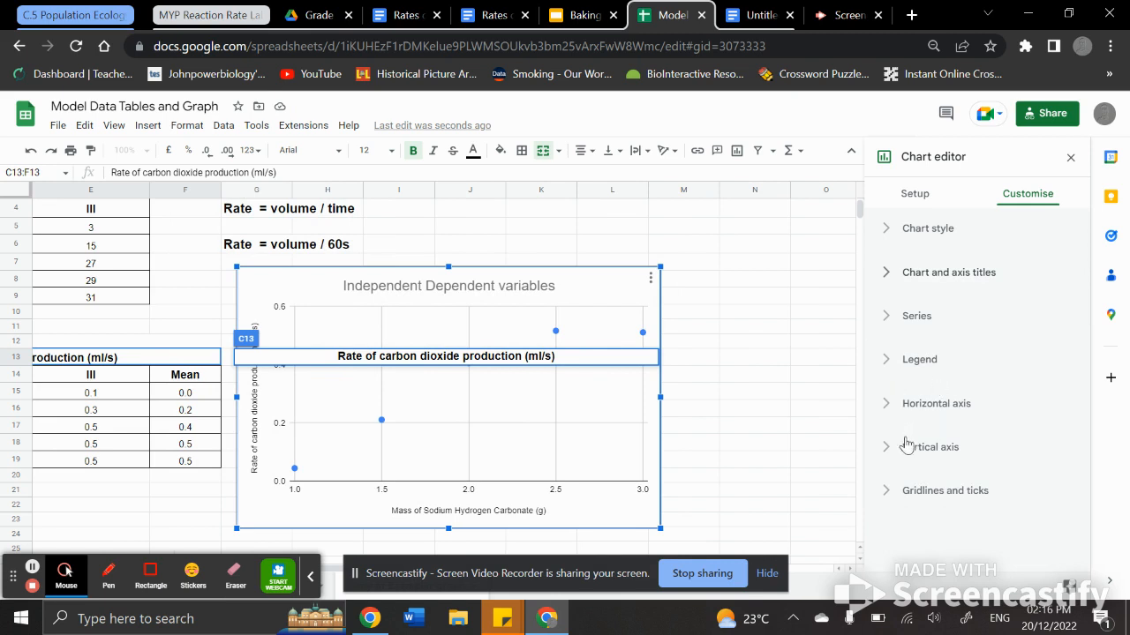
{"action": "left_click", "coordinate": [886, 321]}
{"action": "scroll", "coordinate": [970, 444], "scroll_direction": "down", "scroll_amount": 3}
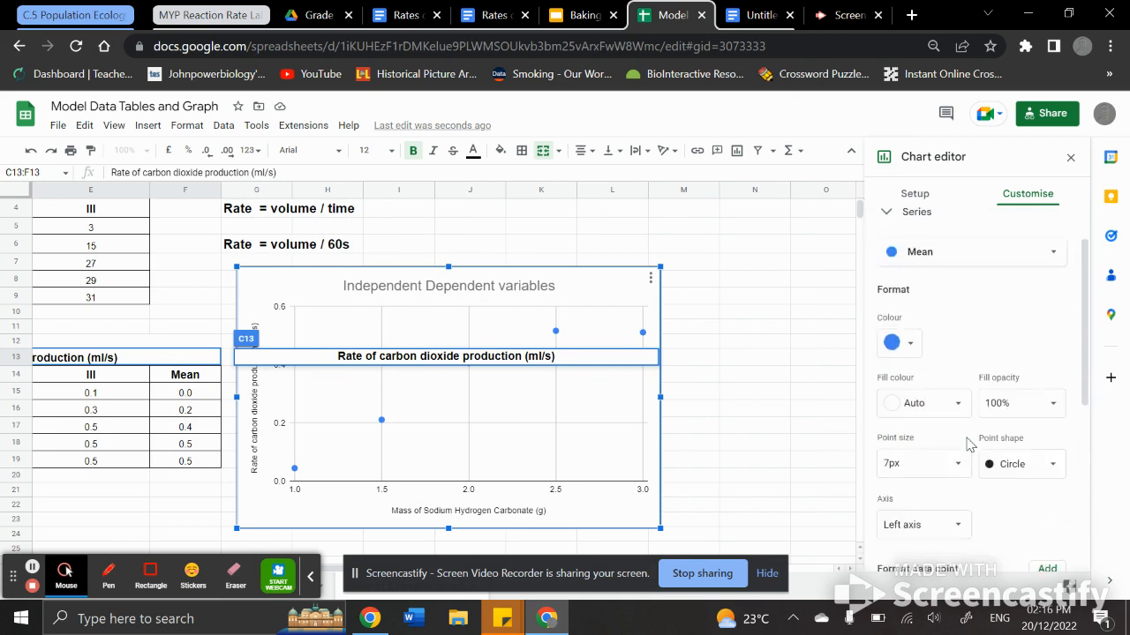
{"action": "scroll", "coordinate": [971, 444], "scroll_direction": "down", "scroll_amount": 2}
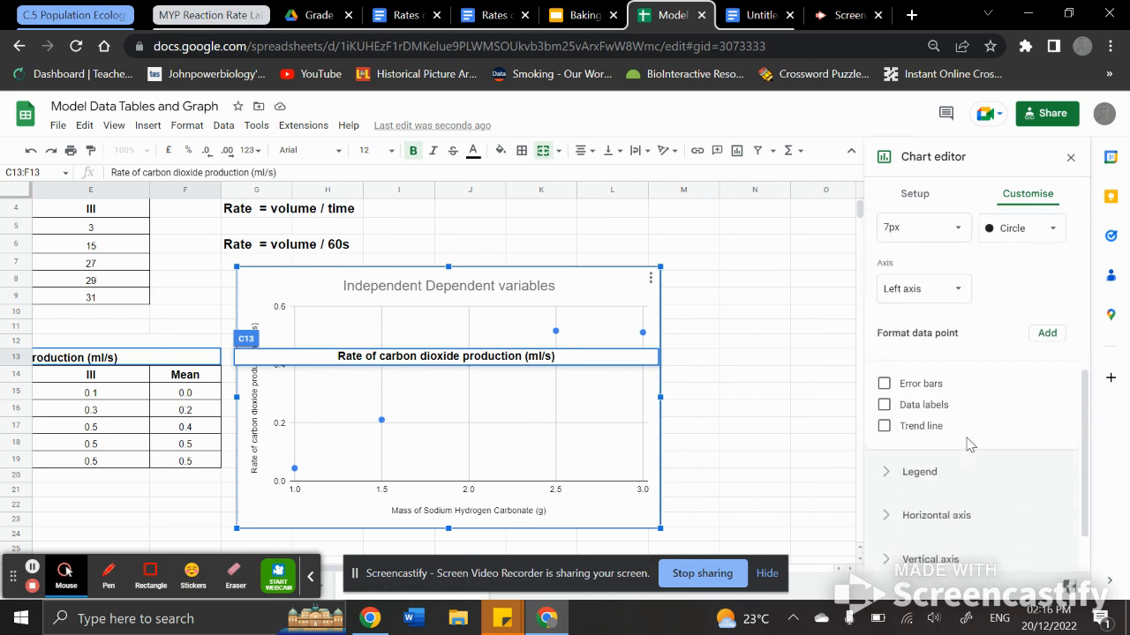
{"action": "left_click", "coordinate": [883, 428]}
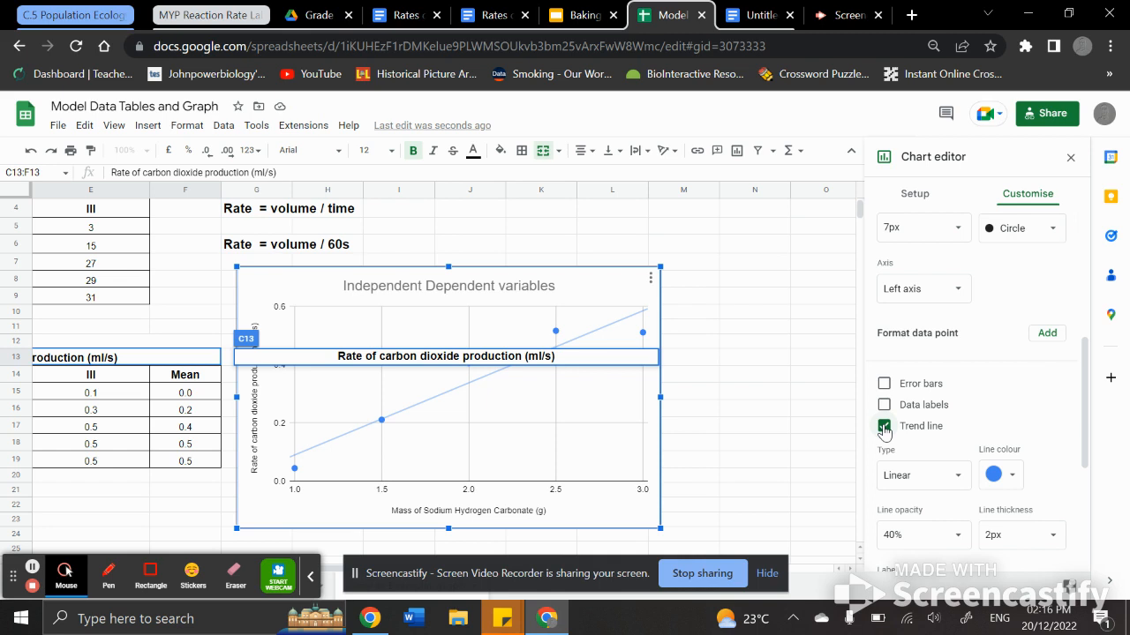
{"action": "left_click", "coordinate": [918, 478]}
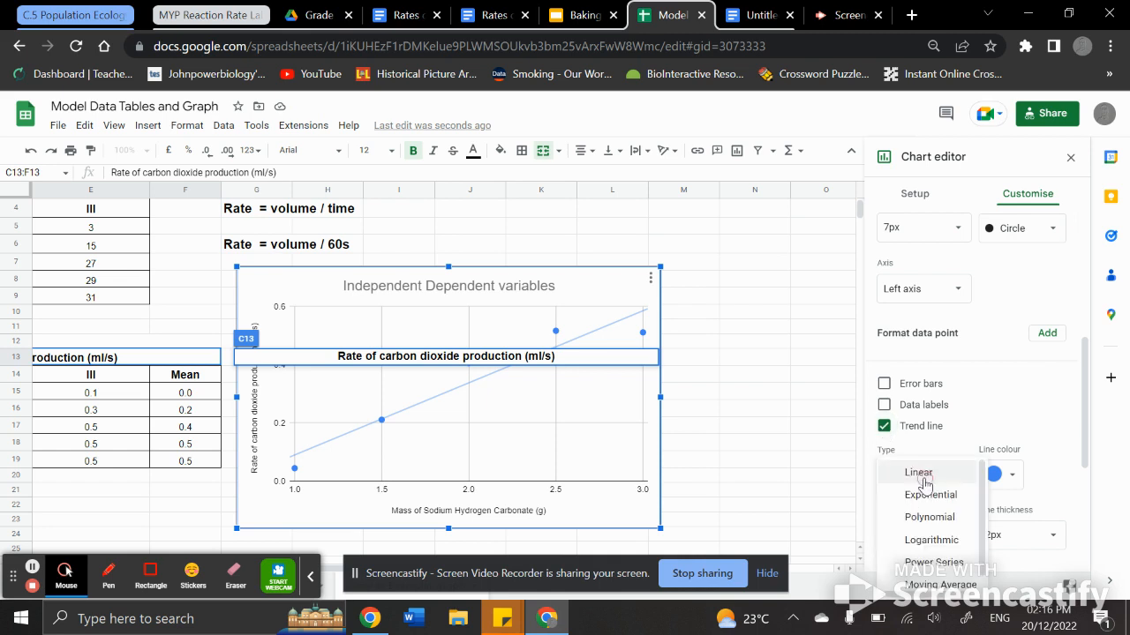
{"action": "left_click", "coordinate": [929, 518]}
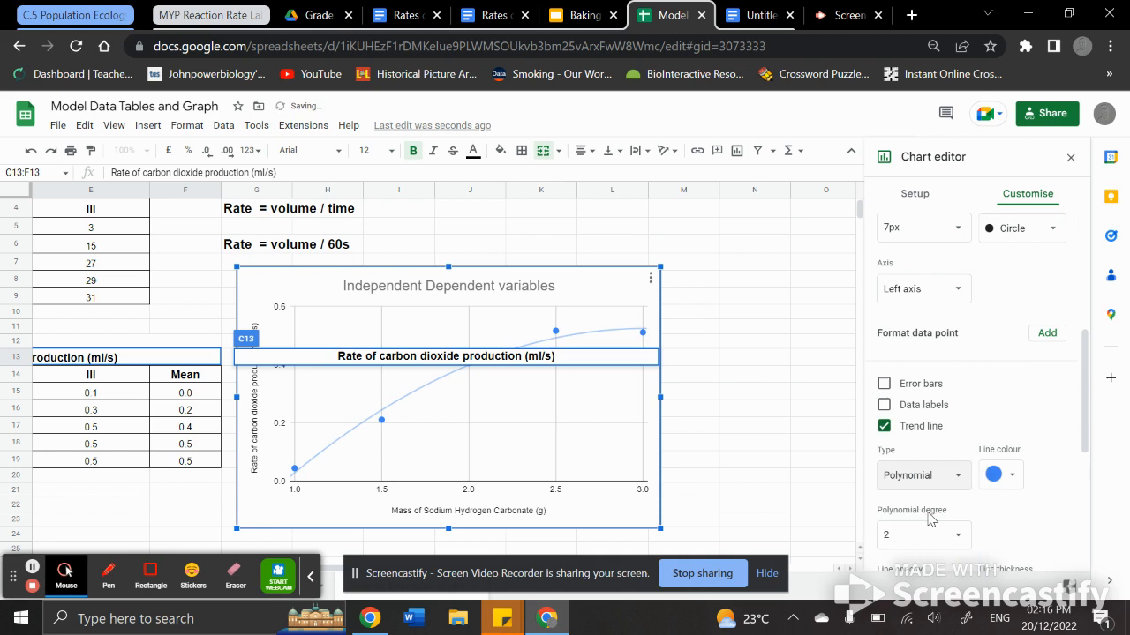
{"action": "left_click", "coordinate": [750, 473]}
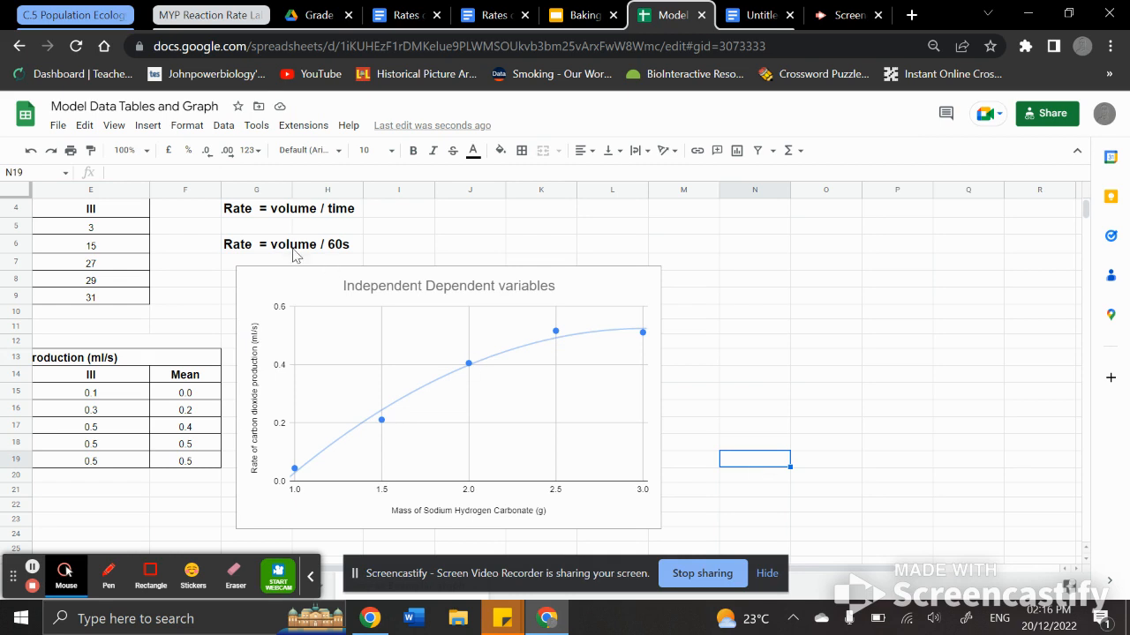
Step: Copy the chart and paste it into the Untitled document in Google Docs, linked to the spreadsheet
{"action": "left_click", "coordinate": [579, 289]}
{"action": "left_click", "coordinate": [648, 280]}
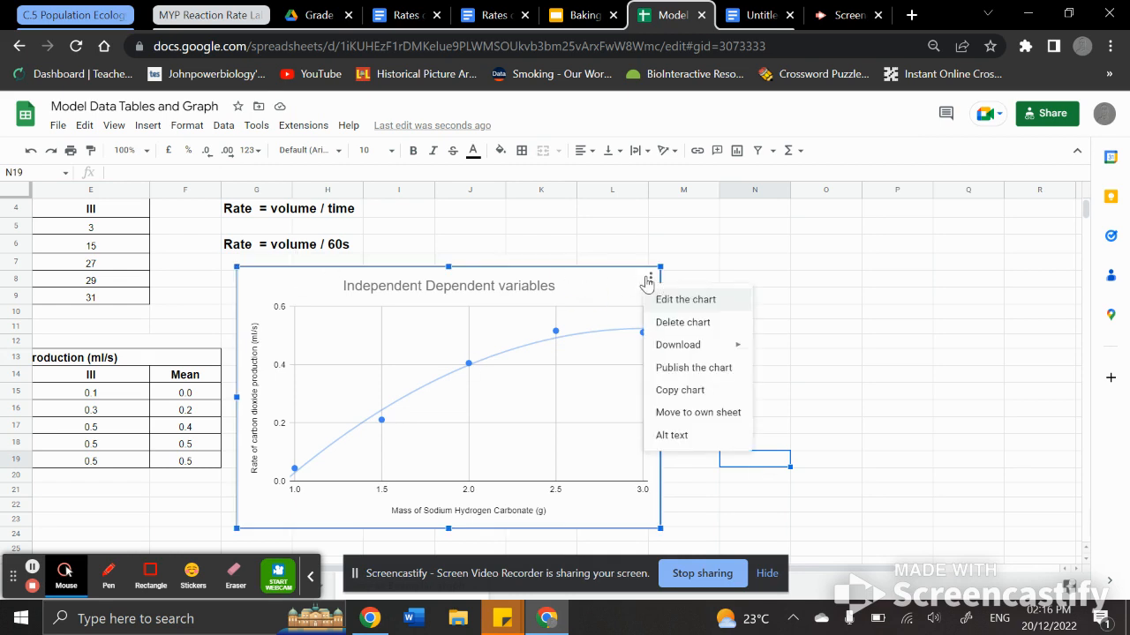
{"action": "left_click", "coordinate": [681, 390]}
{"action": "left_click", "coordinate": [748, 18]}
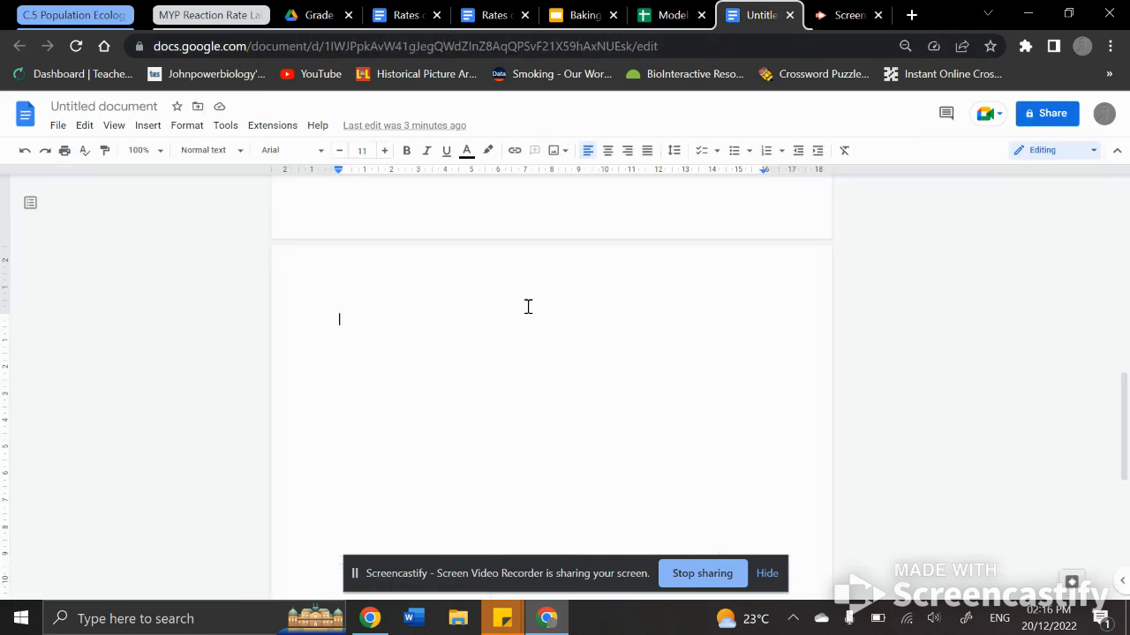
{"action": "key", "text": "ctrl+v"}
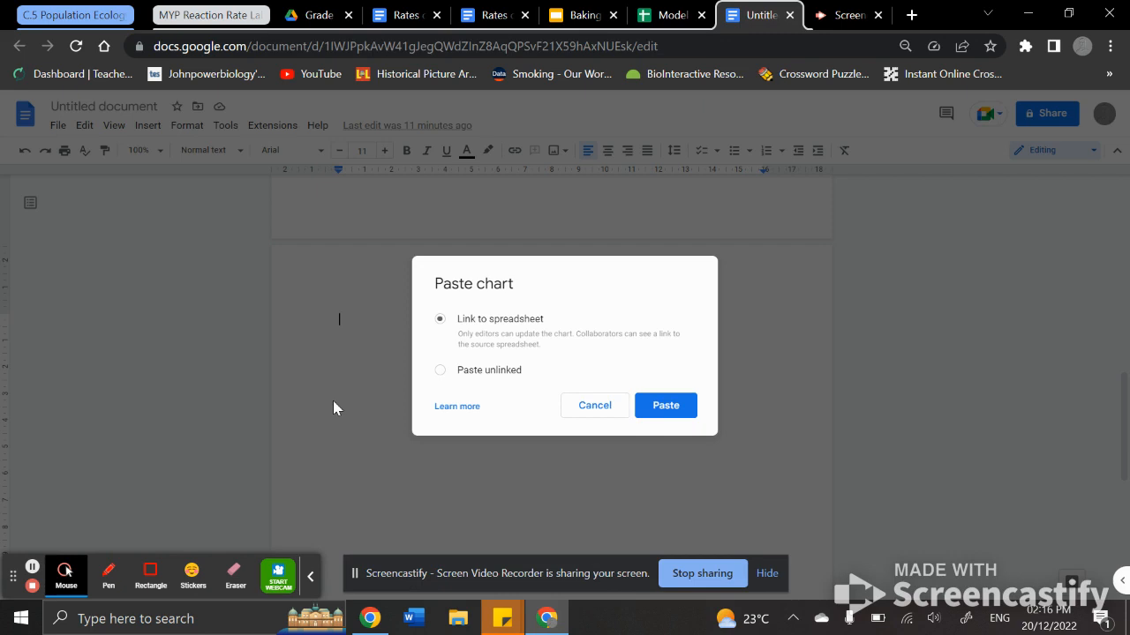
{"action": "left_click", "coordinate": [664, 408]}
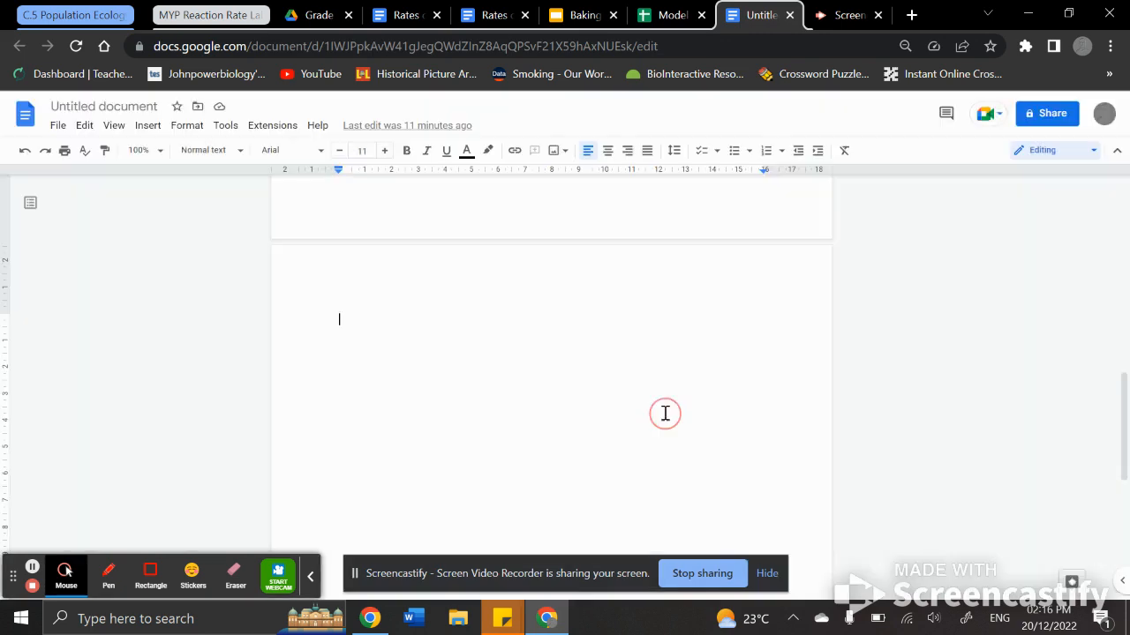
Step: Turn on minor gridlines for both the horizontal and vertical axes and update the linked chart in the document
{"action": "left_click", "coordinate": [670, 19]}
{"action": "left_click", "coordinate": [559, 379]}
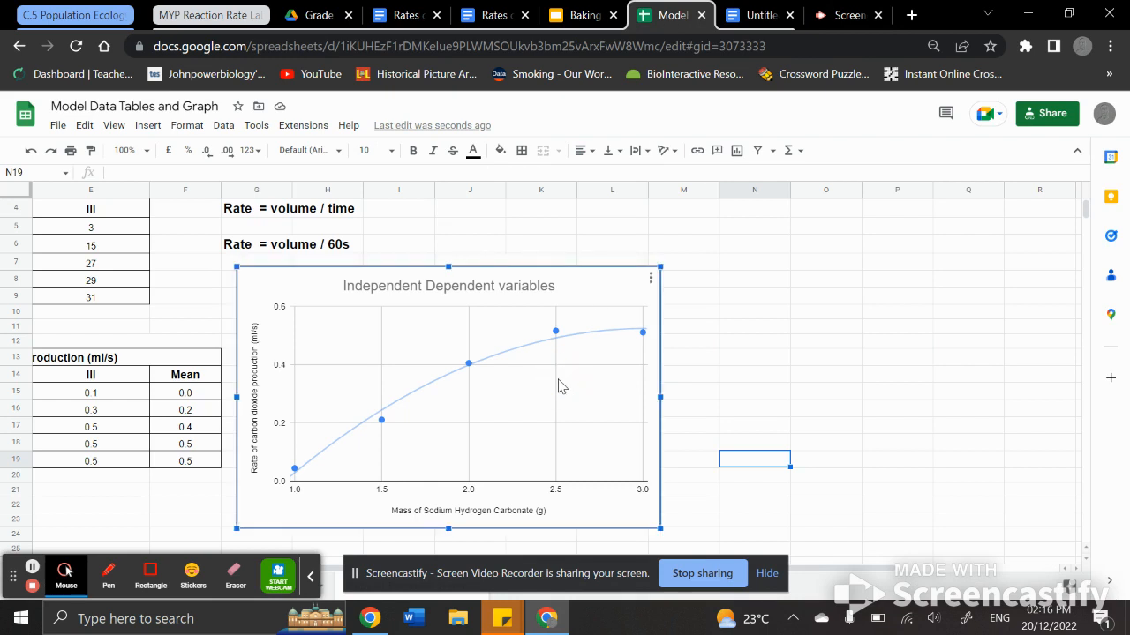
{"action": "right_click", "coordinate": [559, 385]}
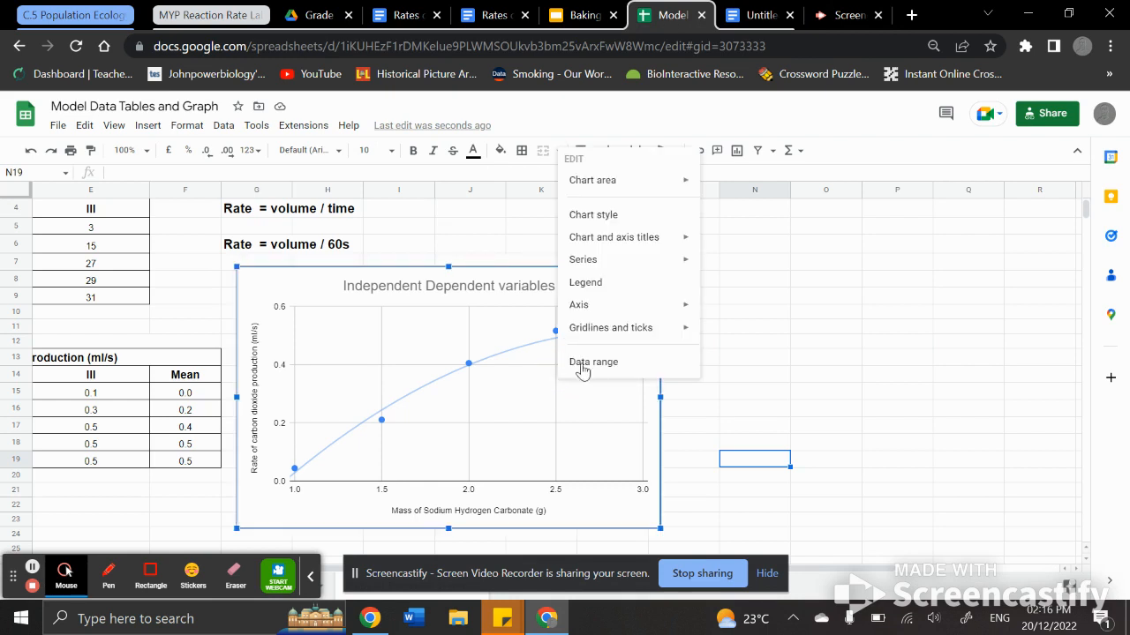
{"action": "mouse_move", "coordinate": [637, 333]}
{"action": "left_click", "coordinate": [733, 333]}
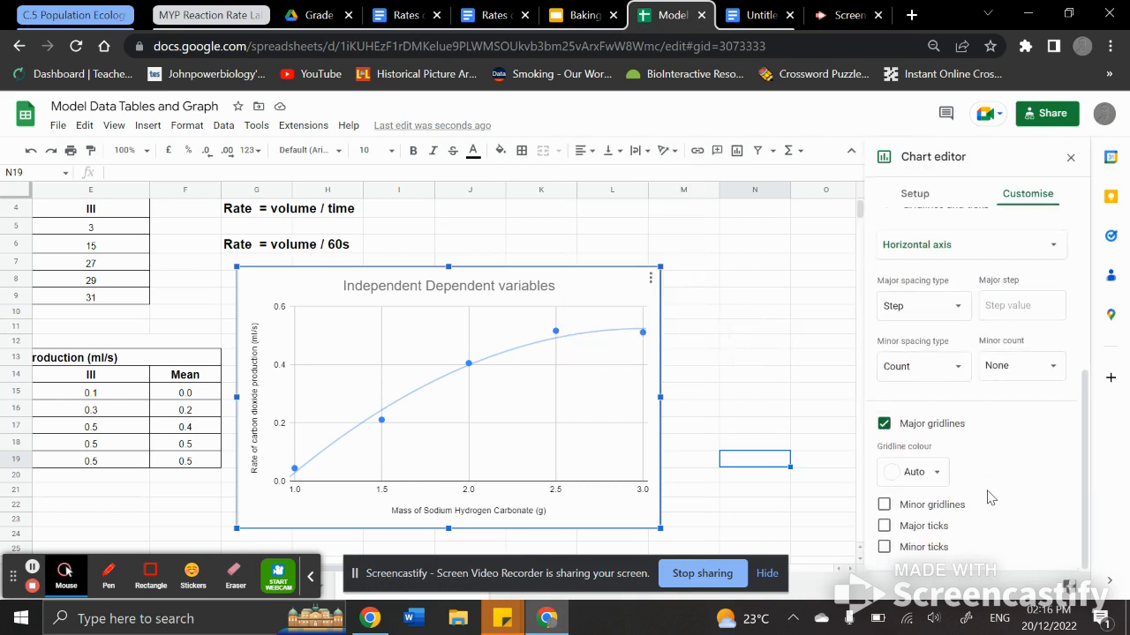
{"action": "left_click", "coordinate": [885, 505]}
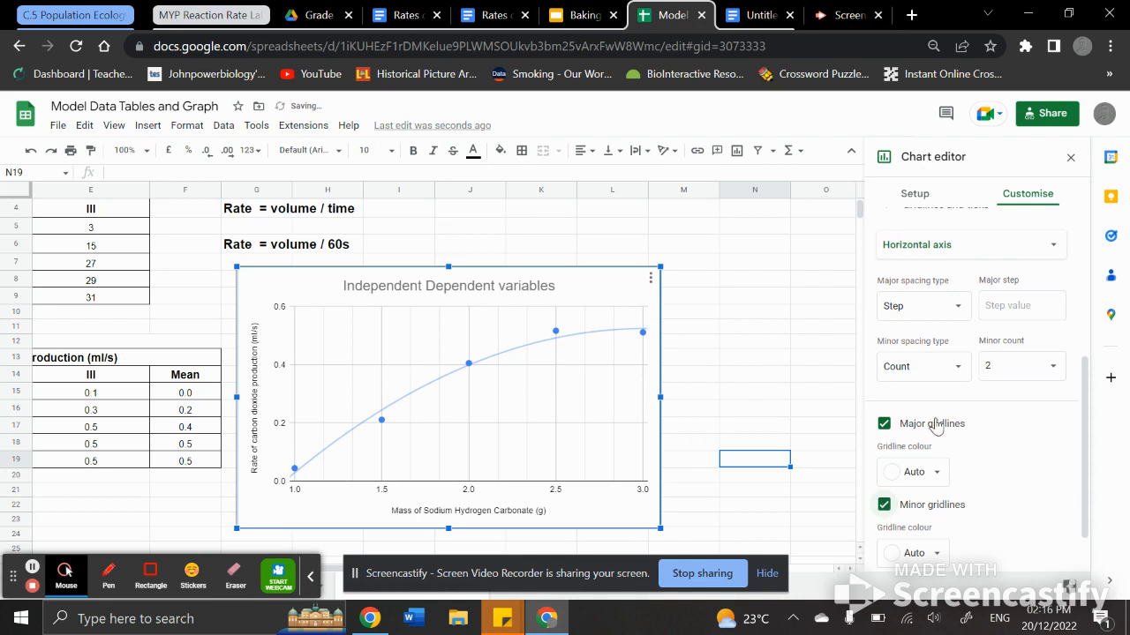
{"action": "left_click", "coordinate": [960, 263]}
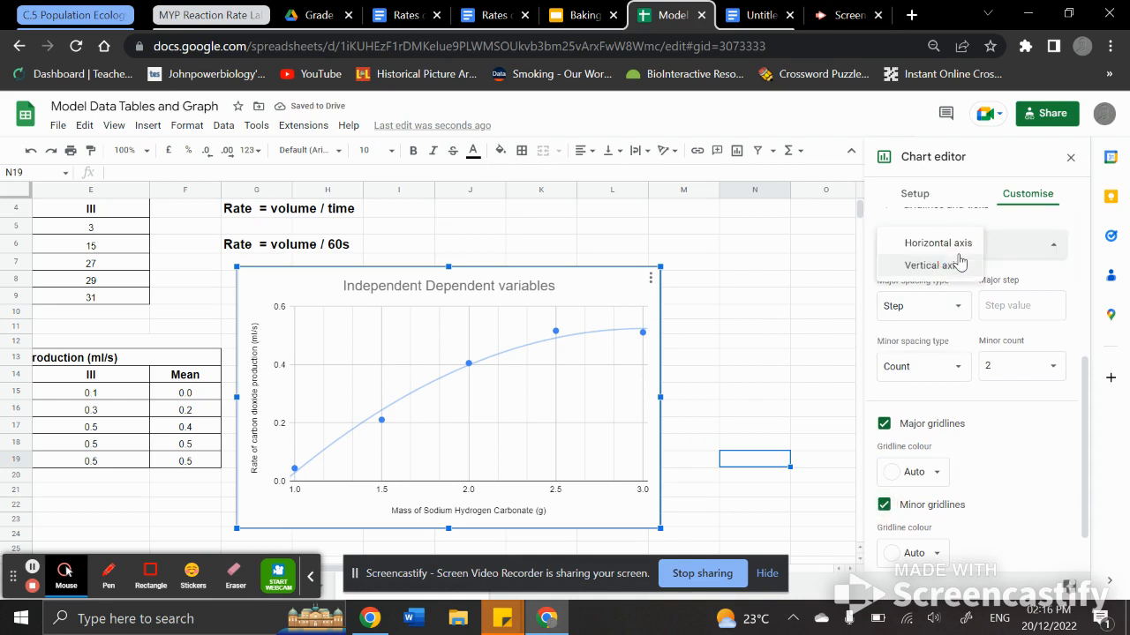
{"action": "left_click", "coordinate": [957, 265]}
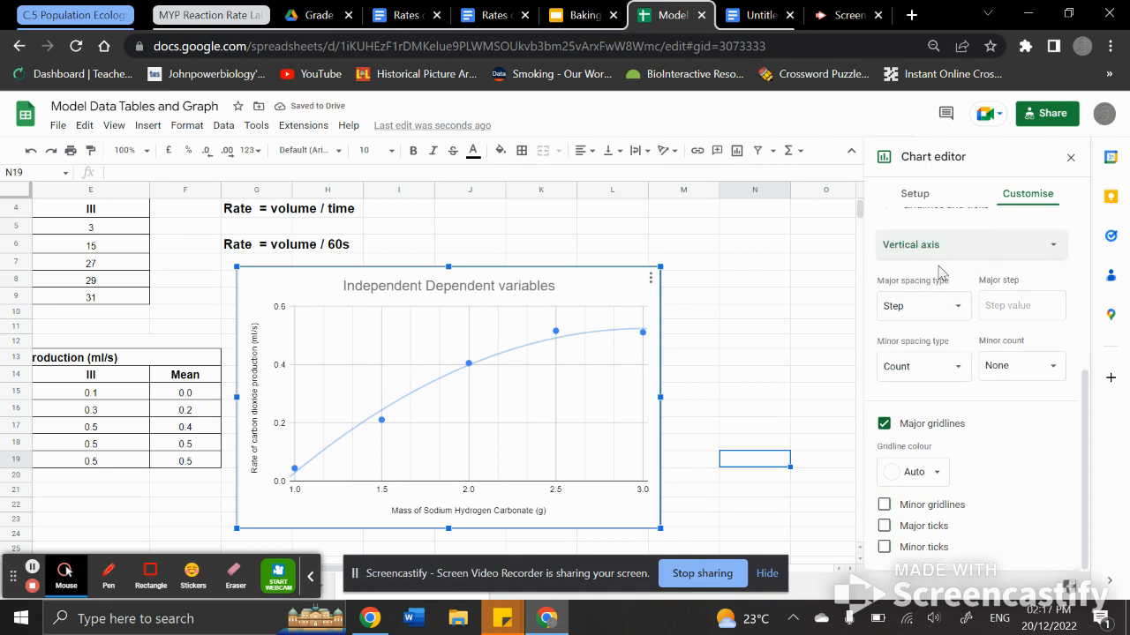
{"action": "left_click", "coordinate": [885, 505]}
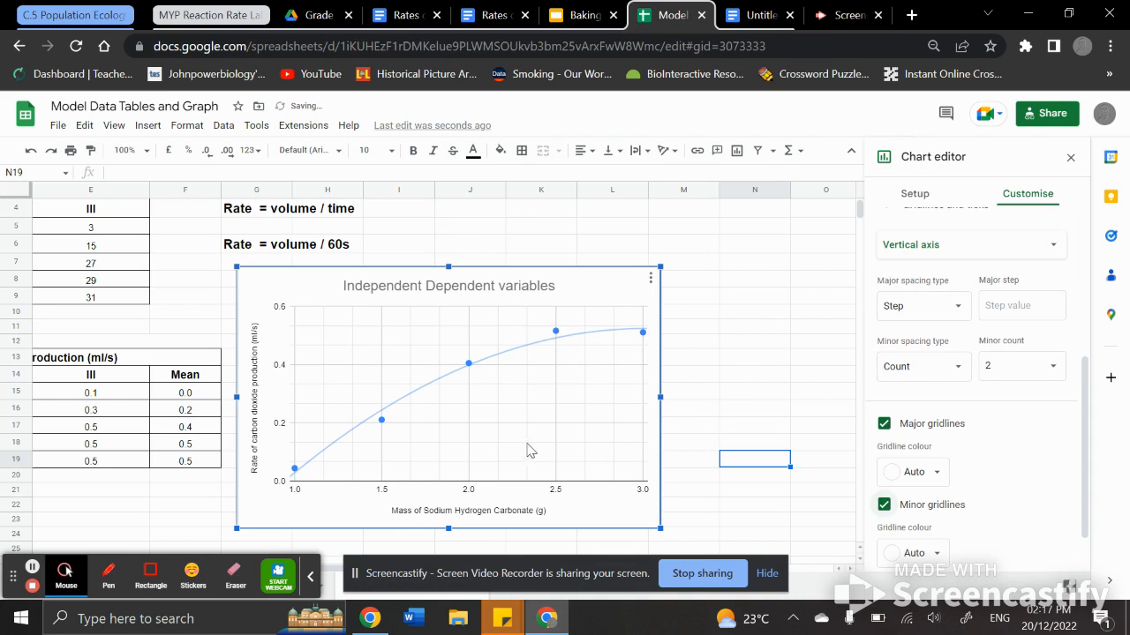
{"action": "left_click", "coordinate": [759, 18]}
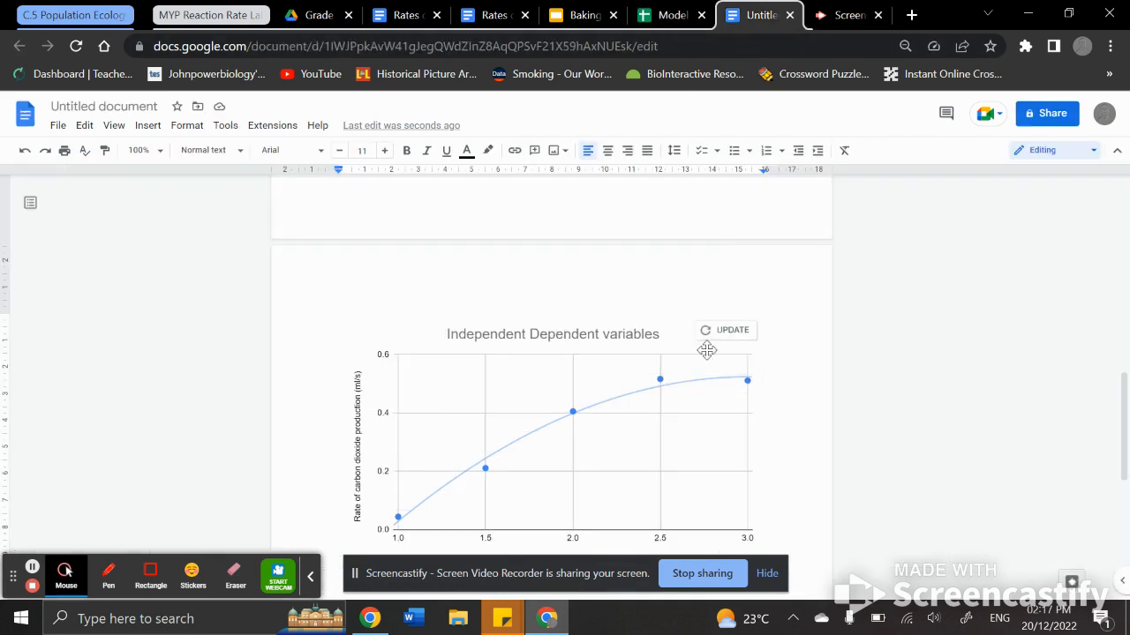
{"action": "left_click", "coordinate": [722, 332]}
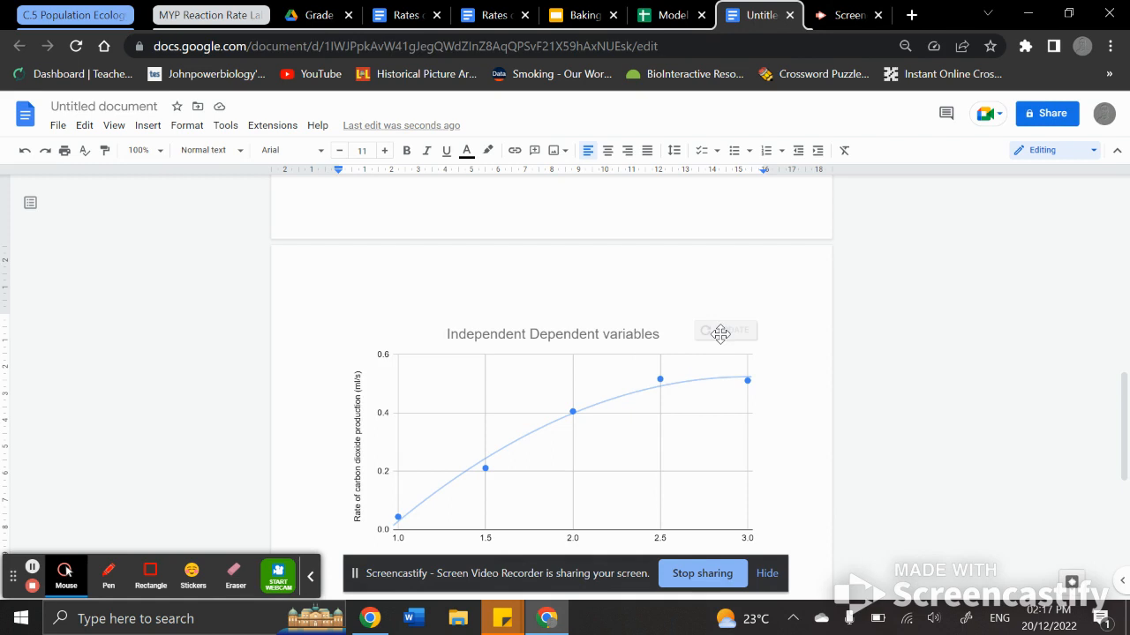